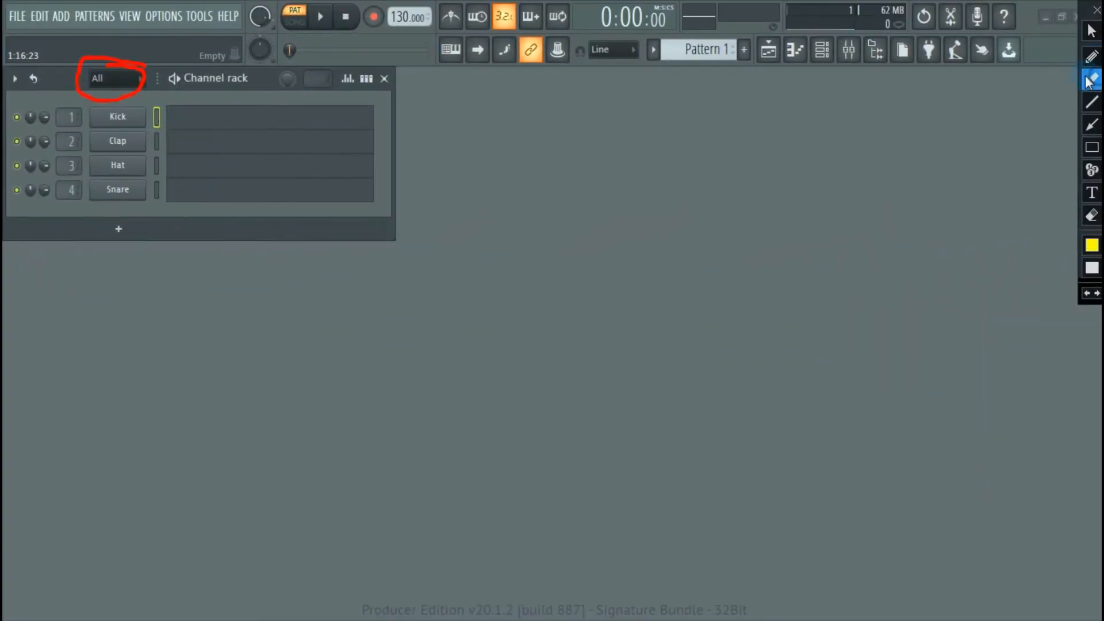
left_click_drag(44, 209, 71, 217)
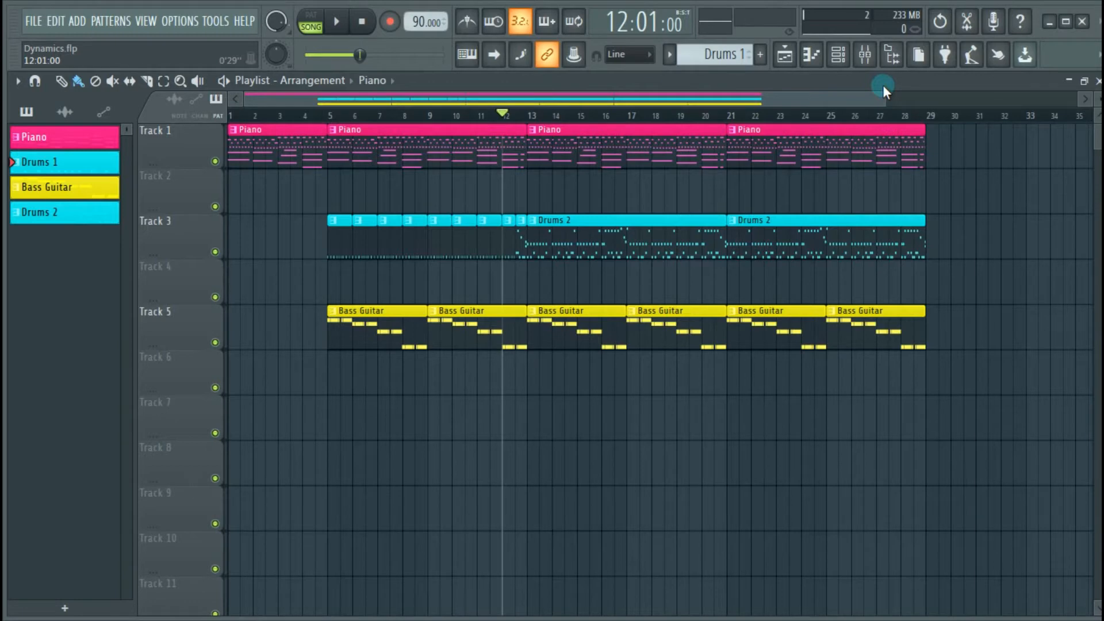
Open the mixer over the playlist and select the used insert tracks from Insert 7 down to Insert 1.
key("F9")
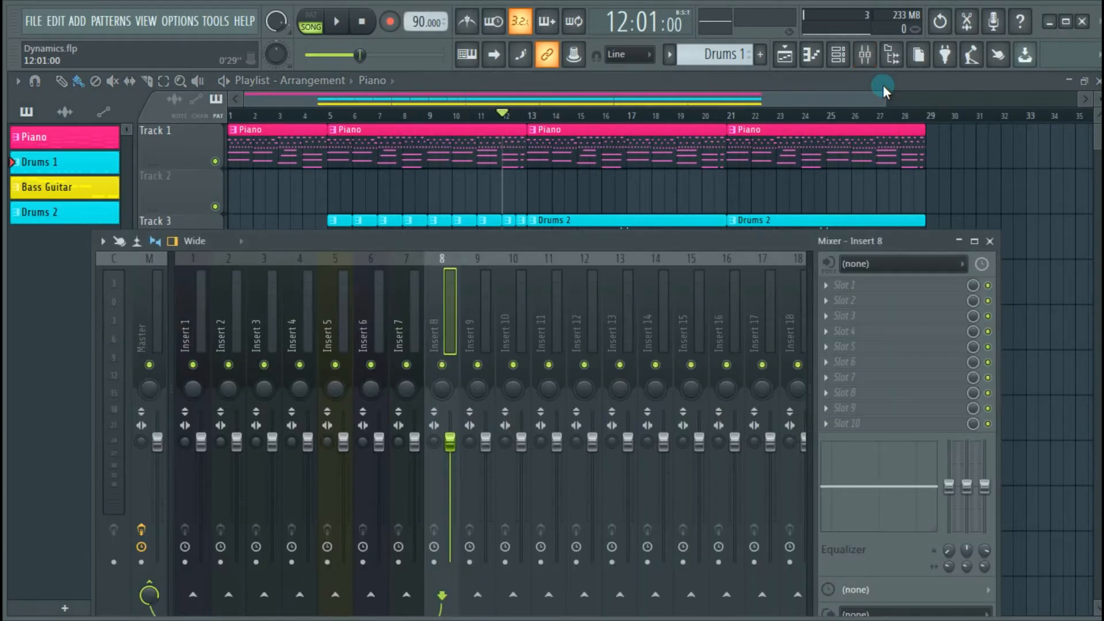
left_click_drag(626, 239, 762, 182)
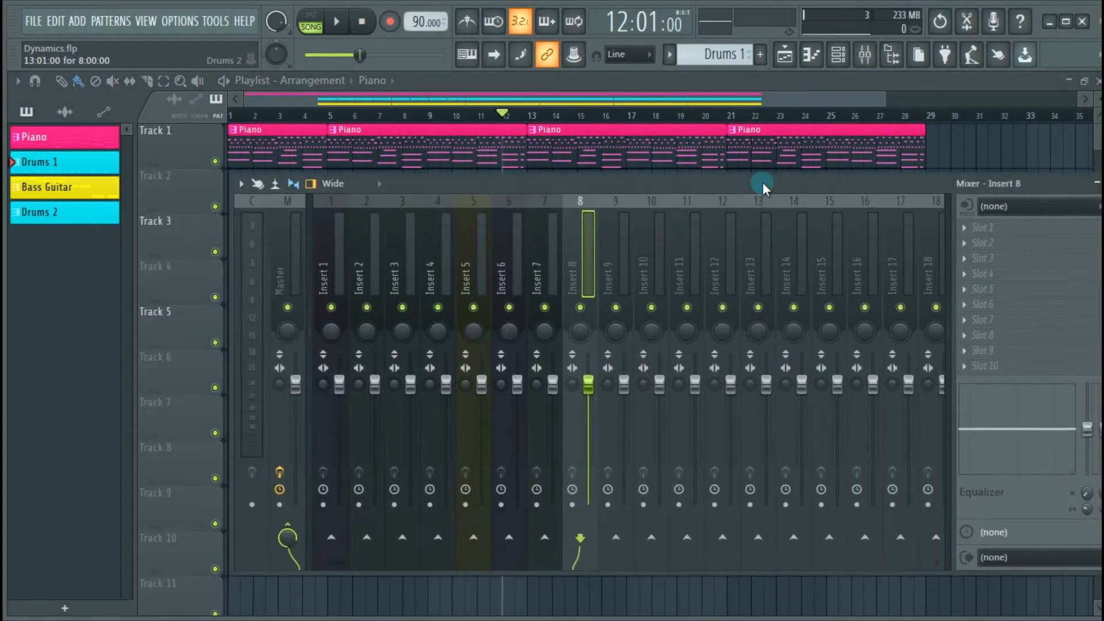
left_click(553, 250)
left_click(492, 245)
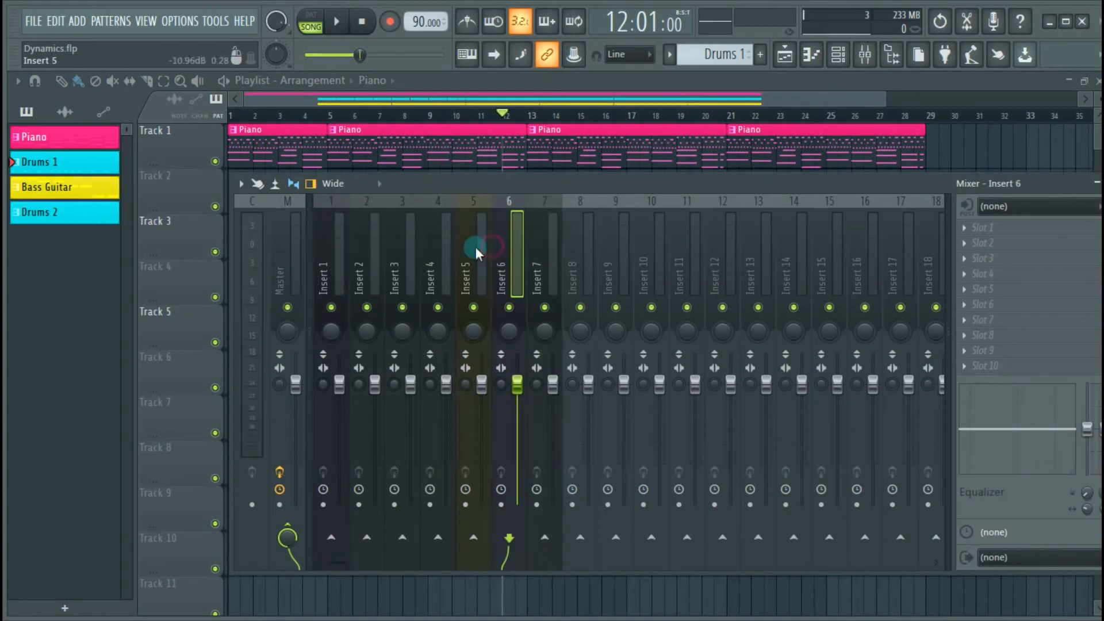
left_click(475, 246)
left_click(396, 250)
left_click(358, 249)
left_click(331, 247)
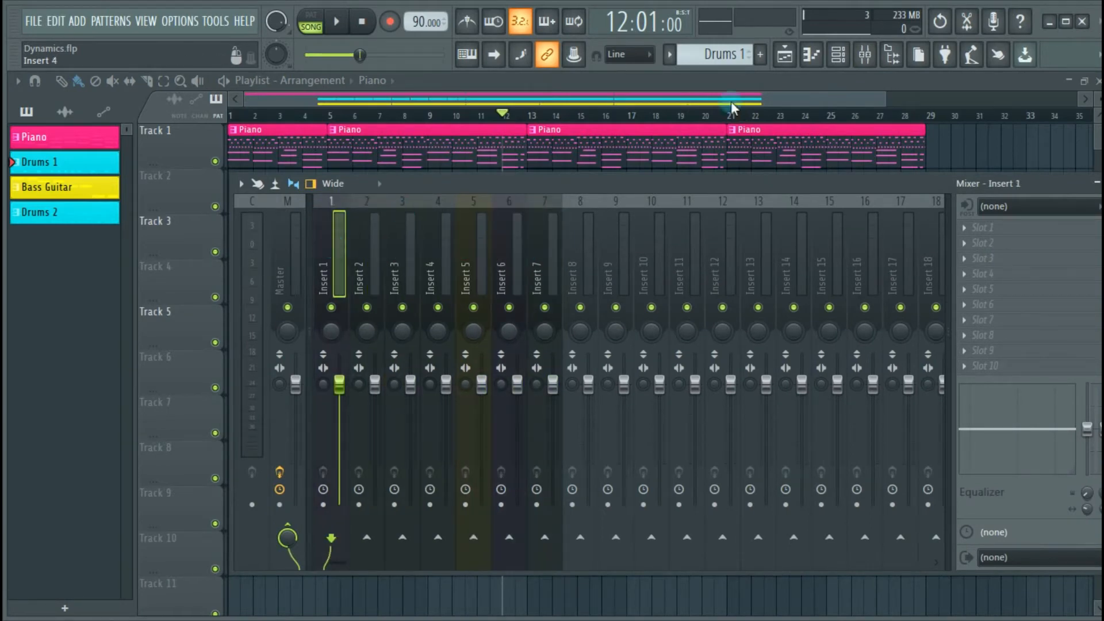
Show the channel rack beside the mixer and open the Kick channel's settings.
left_click(838, 54)
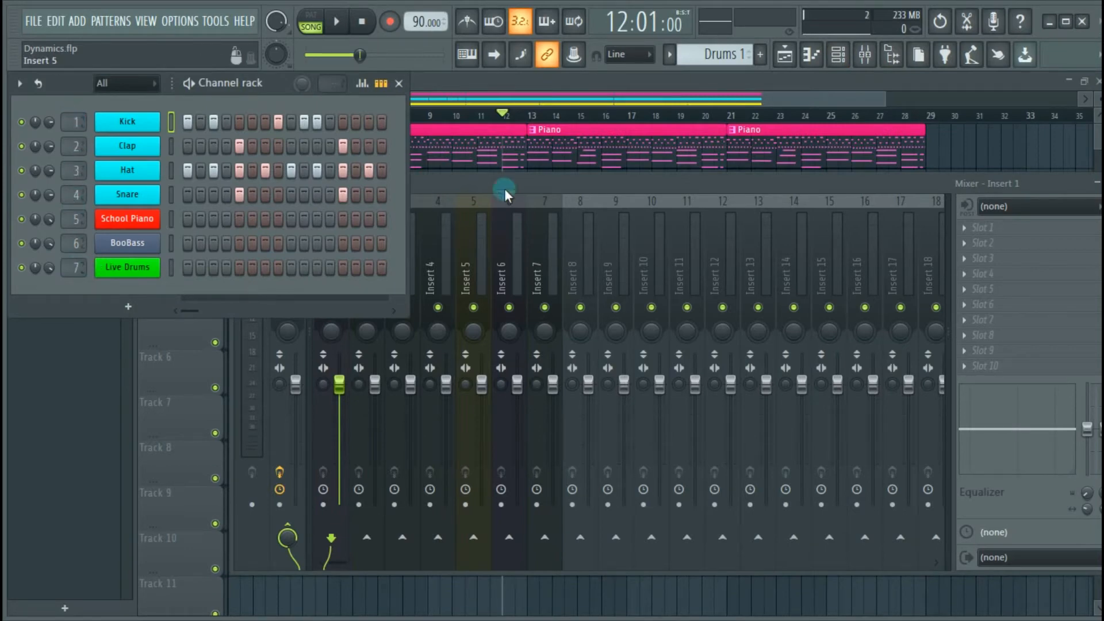
left_click_drag(521, 190, 569, 212)
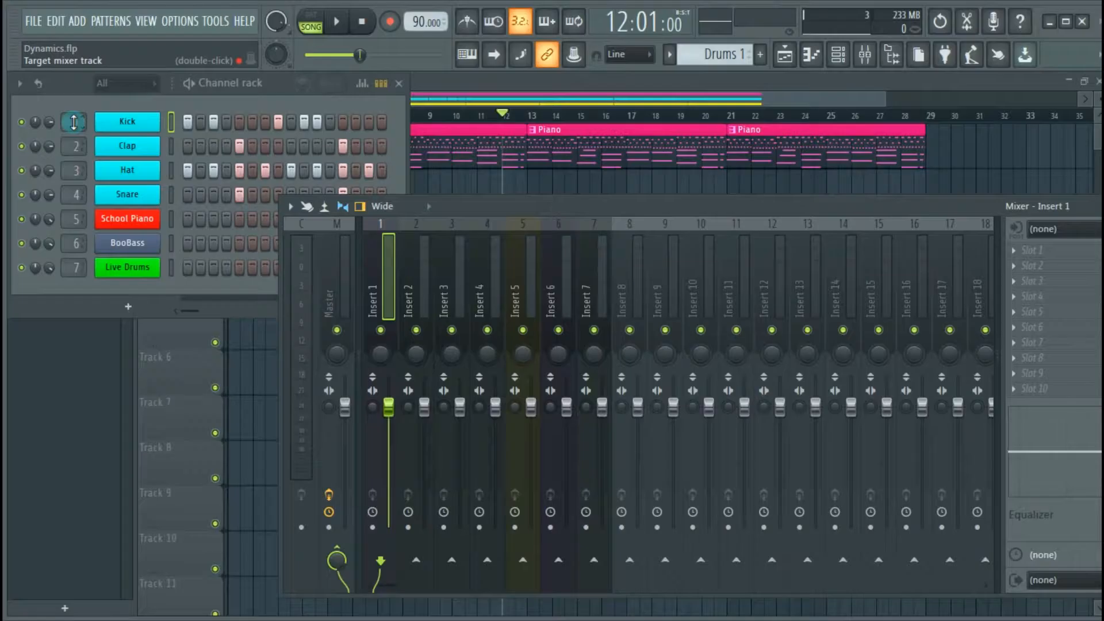
left_click(130, 132)
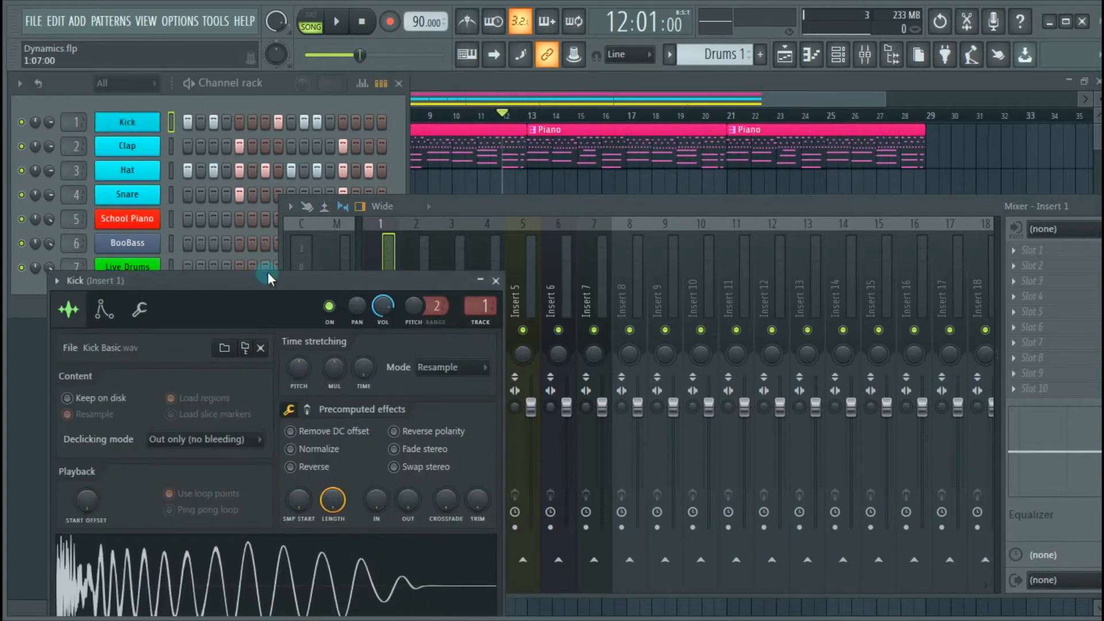
left_click(142, 127)
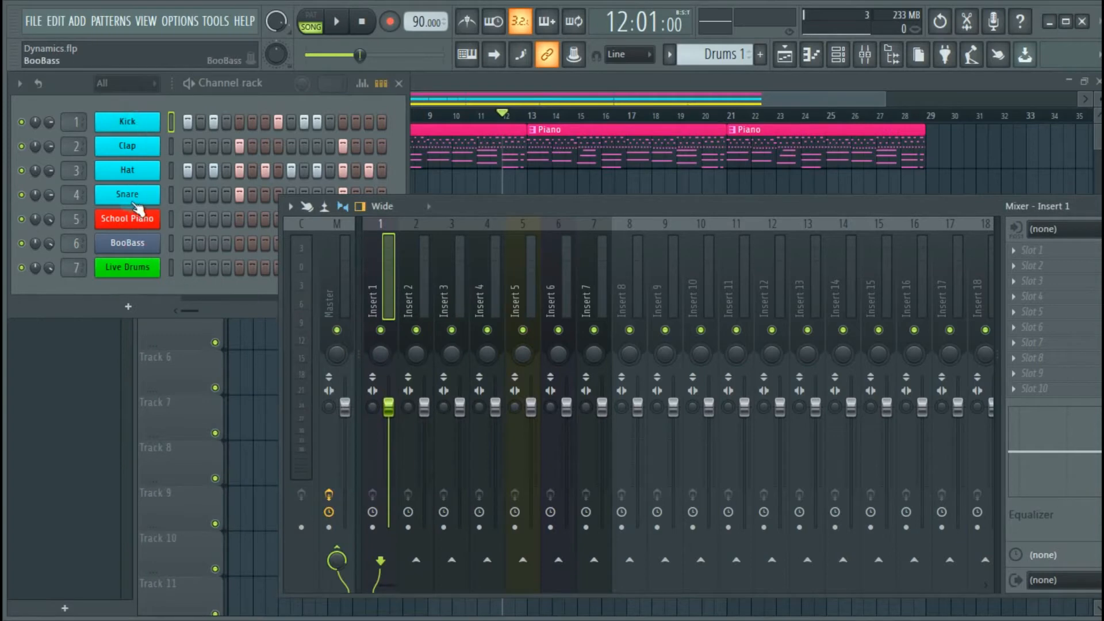
left_click(128, 119)
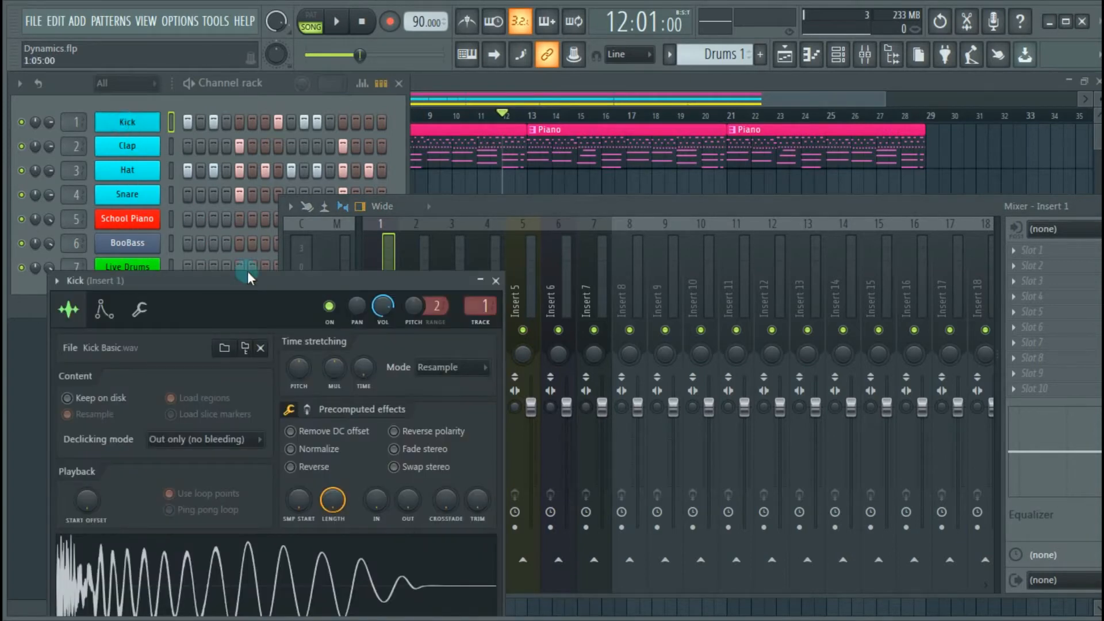
View the Kick channel's volume envelope settings and return to its sample settings.
left_click_drag(270, 286, 472, 135)
left_click(299, 159)
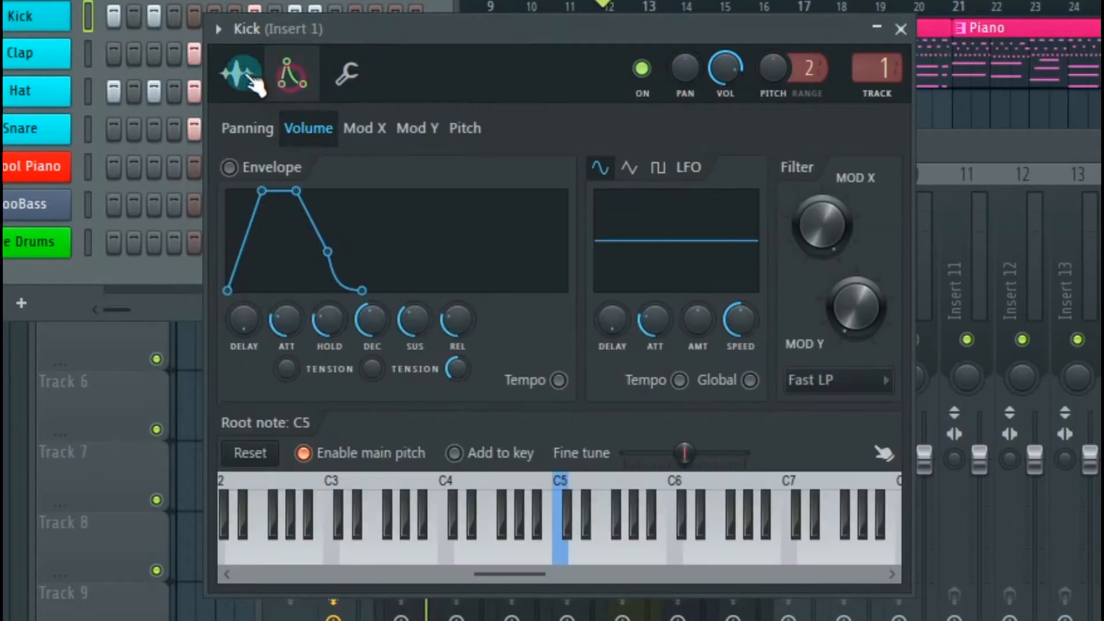
left_click(267, 159)
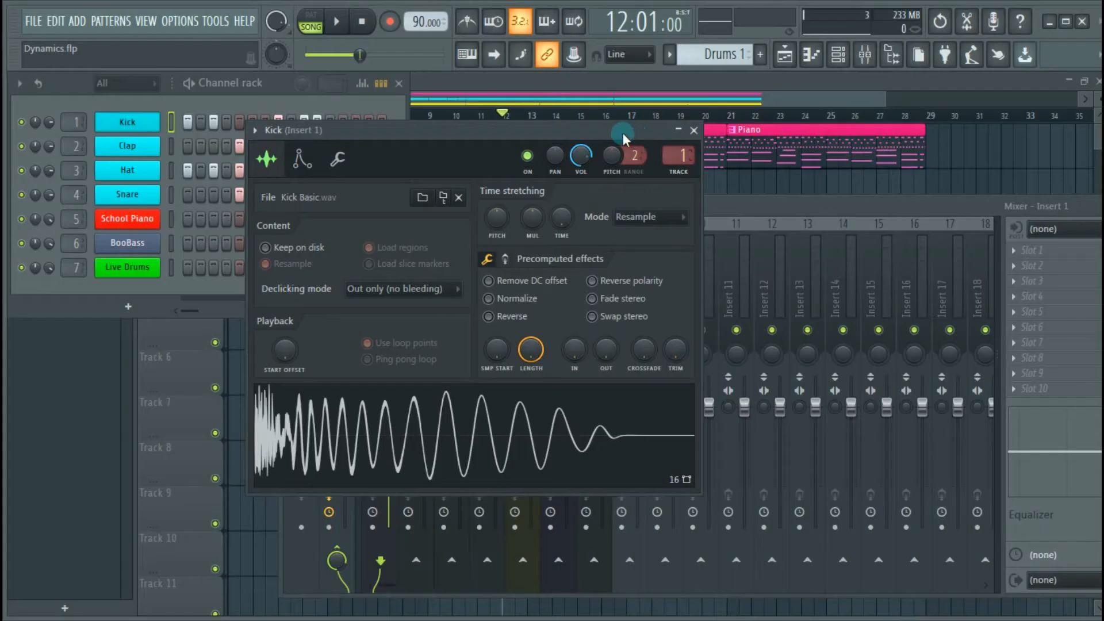
Try routing the Kick channel to mixer track 3 and back to track 1, auditioning the sample on each.
left_click_drag(622, 133, 983, 136)
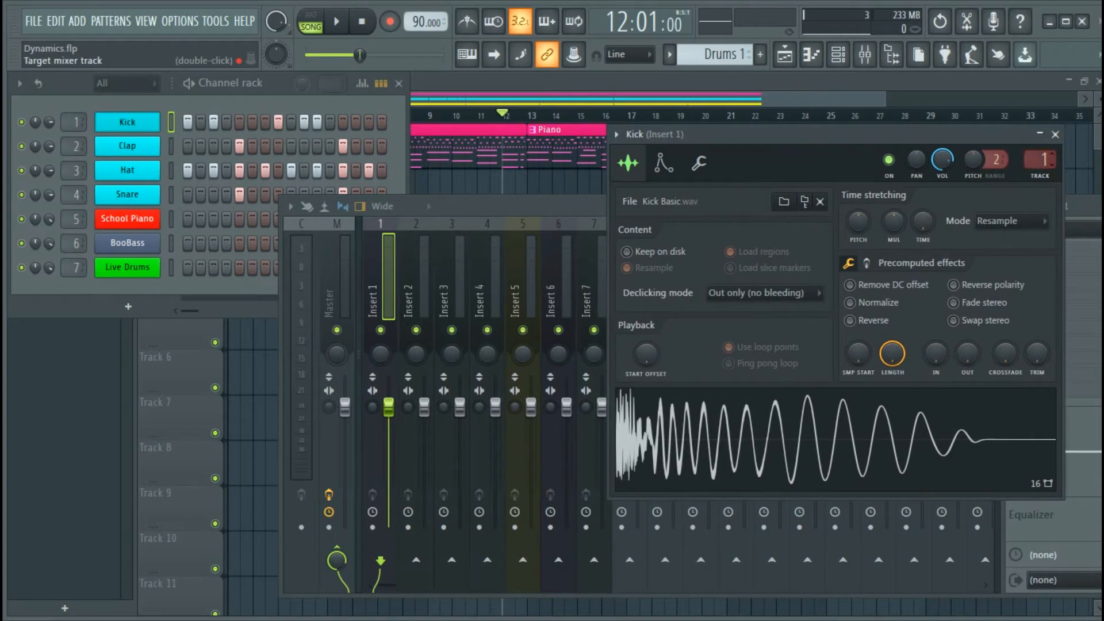
left_click_drag(1044, 160, 1044, 154)
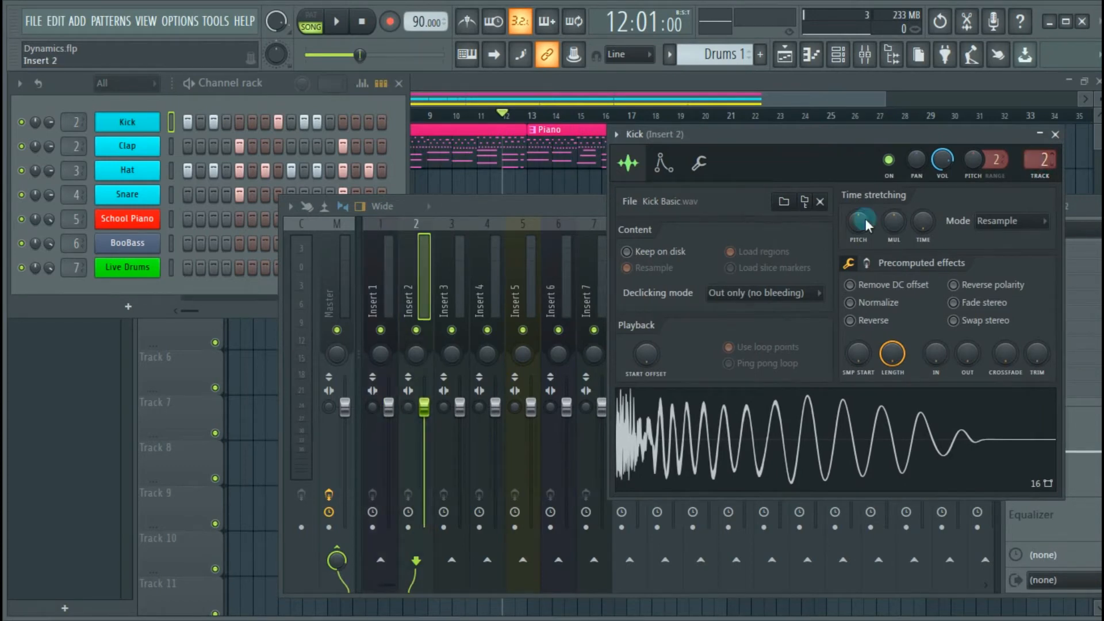
left_click_drag(1044, 159, 1044, 155)
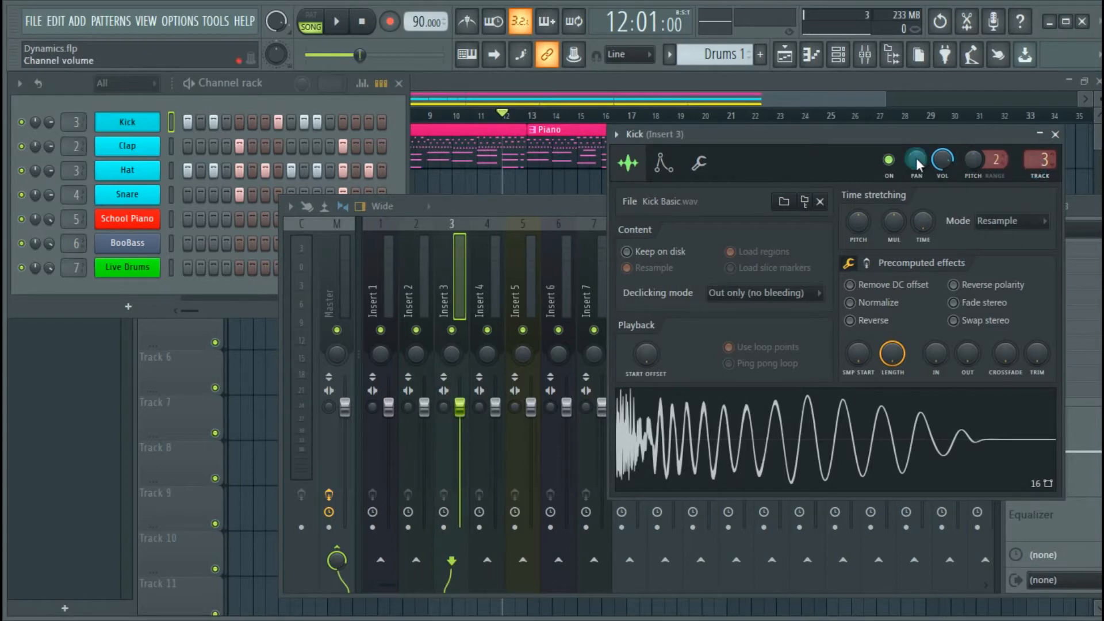
left_click(799, 451)
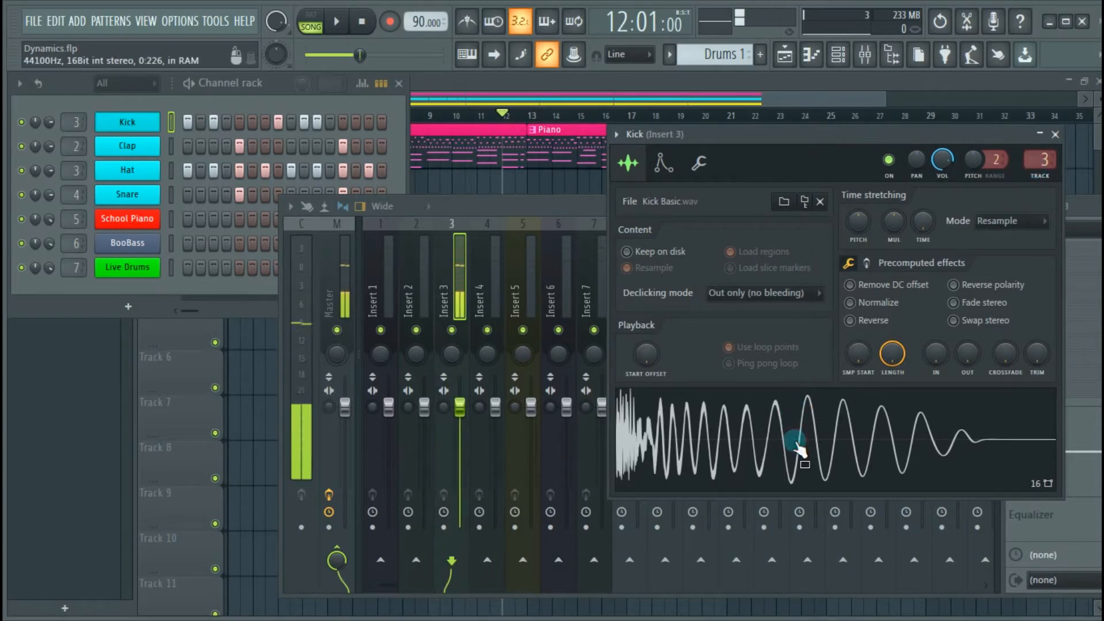
left_click_drag(1030, 156, 1030, 167)
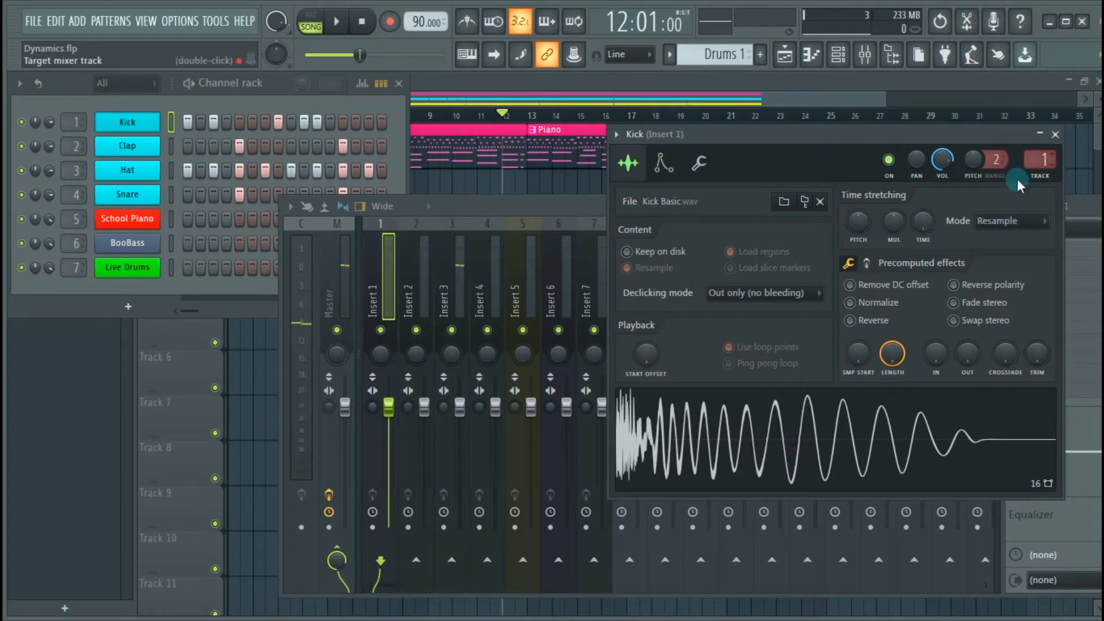
left_click(883, 440)
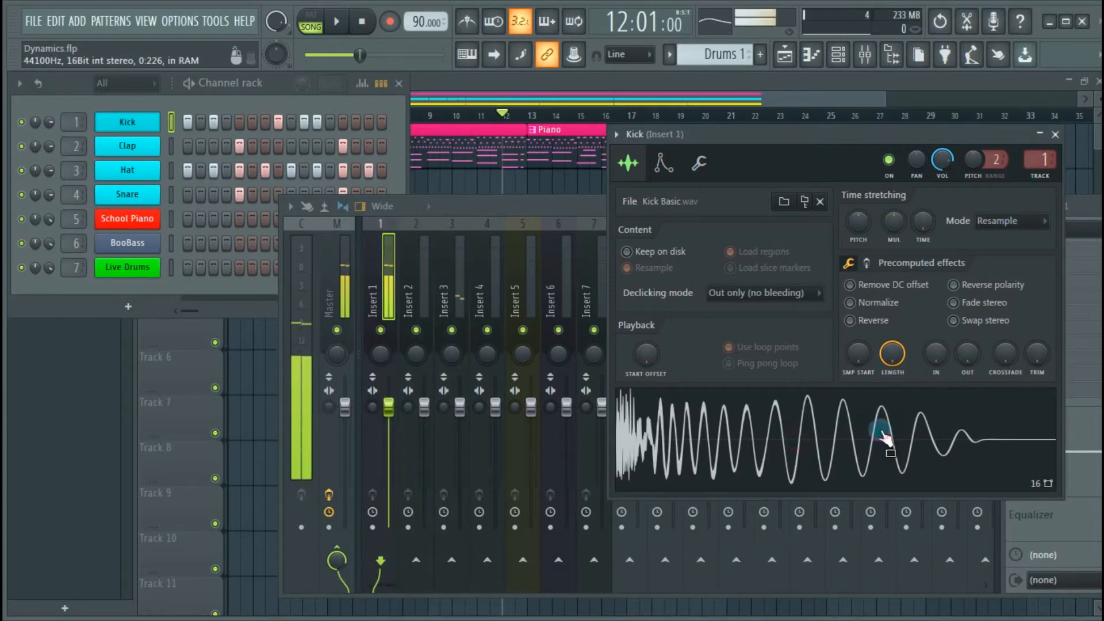
Delete the stray Piano clip near bar 34 on Track 1 and close the playlist, leaving the mixer beside the channel rack.
left_click(1056, 138)
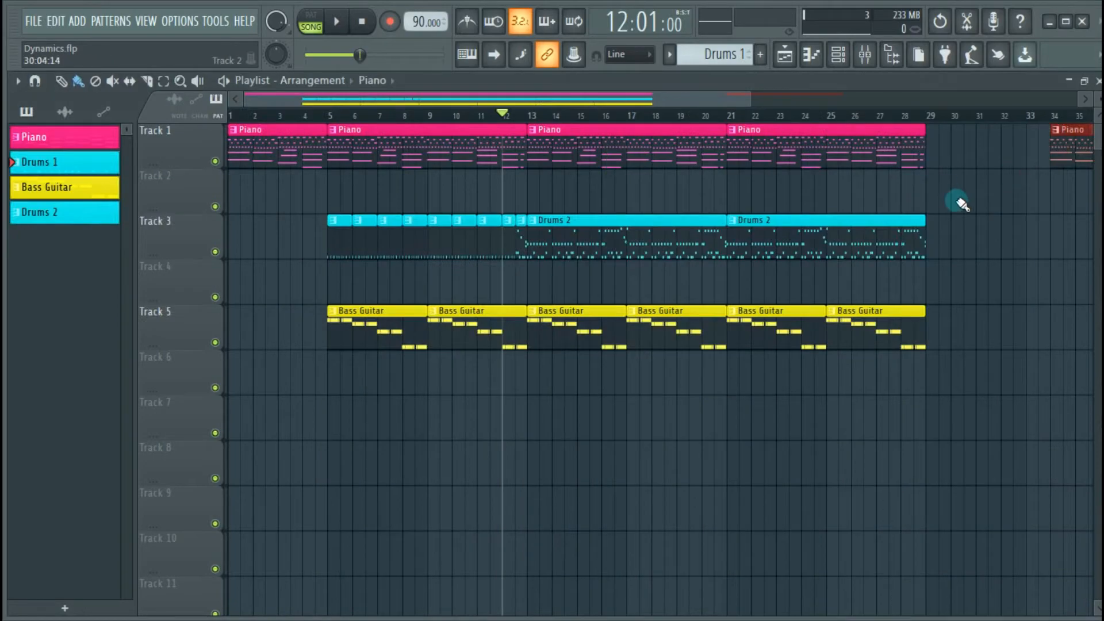
right_click(1085, 127)
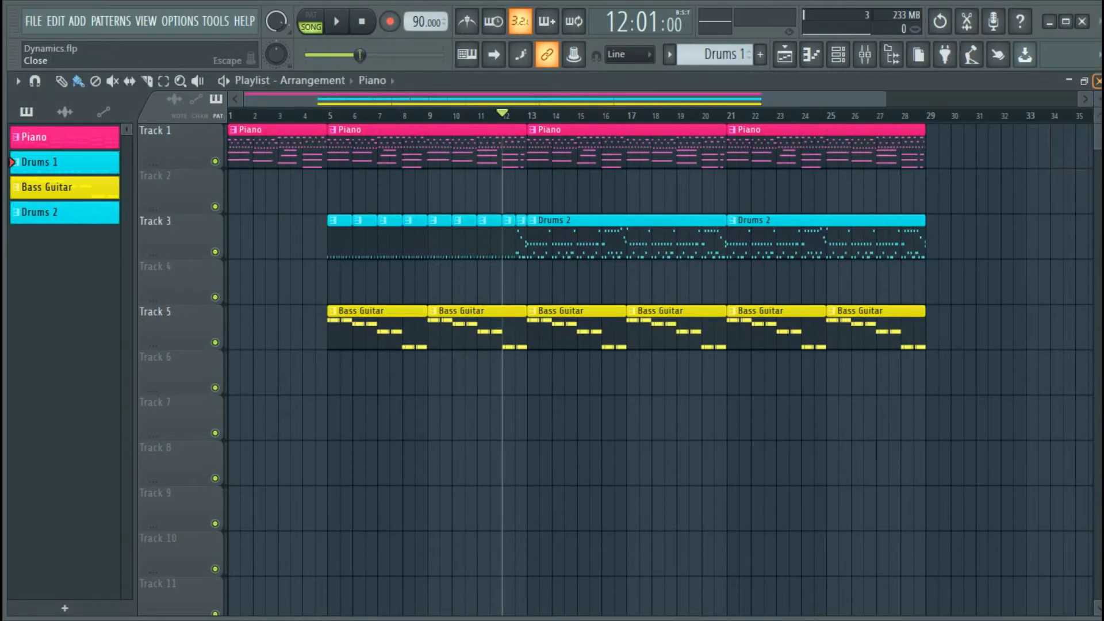
left_click(1097, 80)
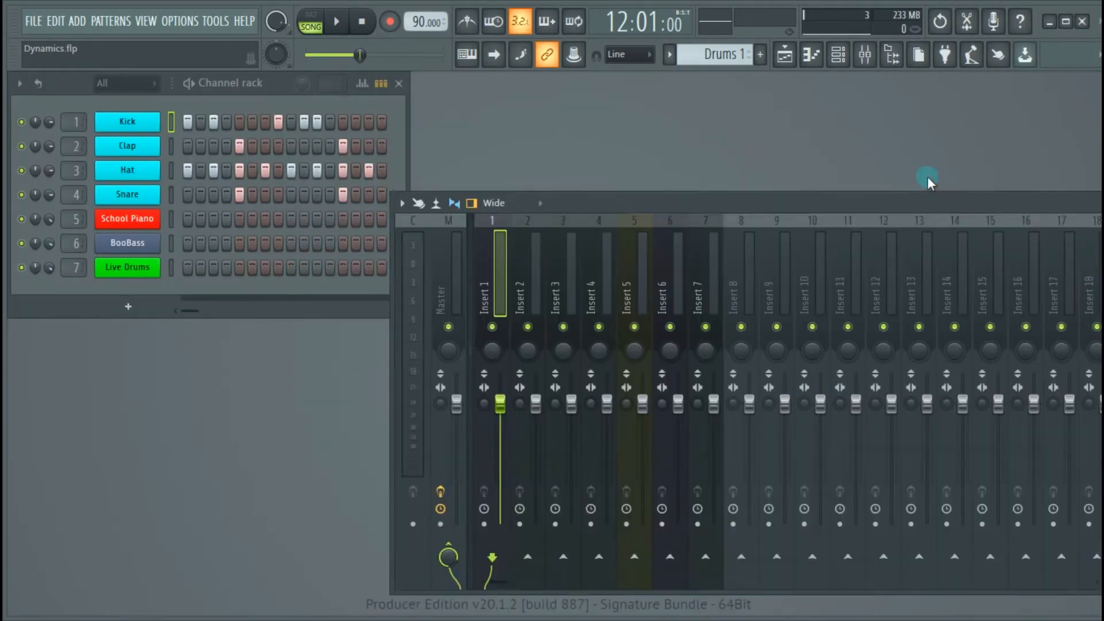
left_click_drag(926, 177, 832, 191)
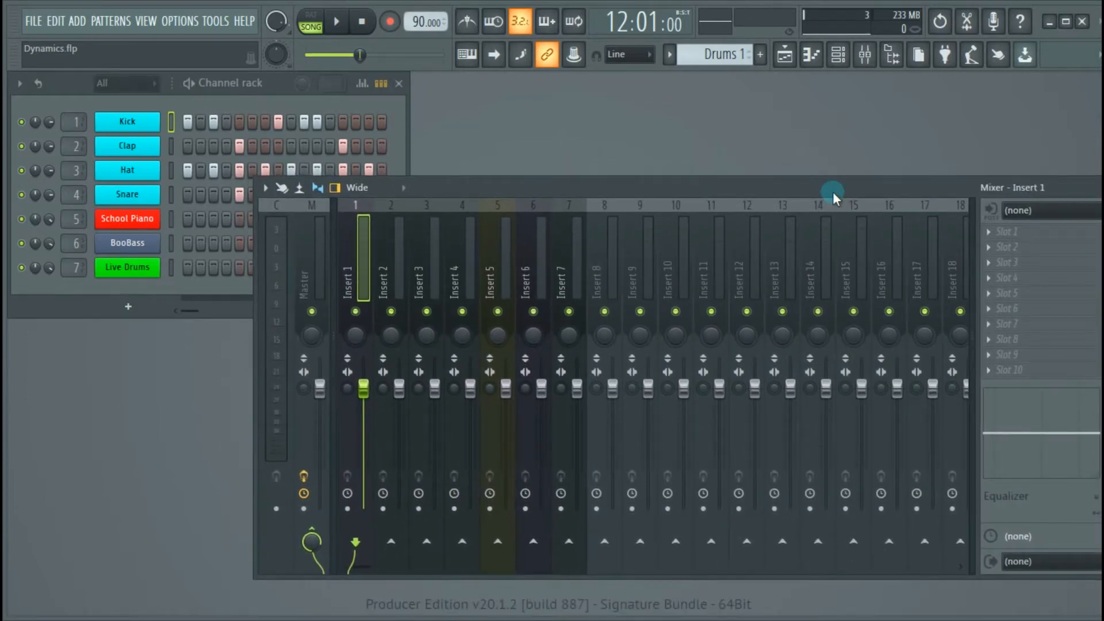
Play the song with Insert 7 soloed in the mixer, and restore all the other tracks.
key("space")
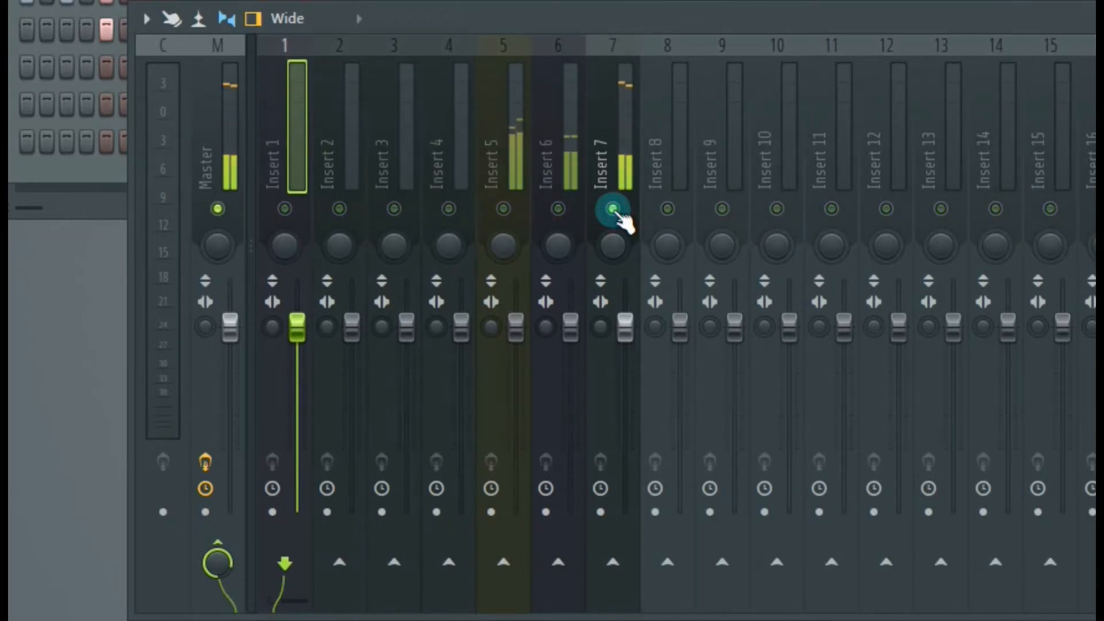
right_click(613, 209)
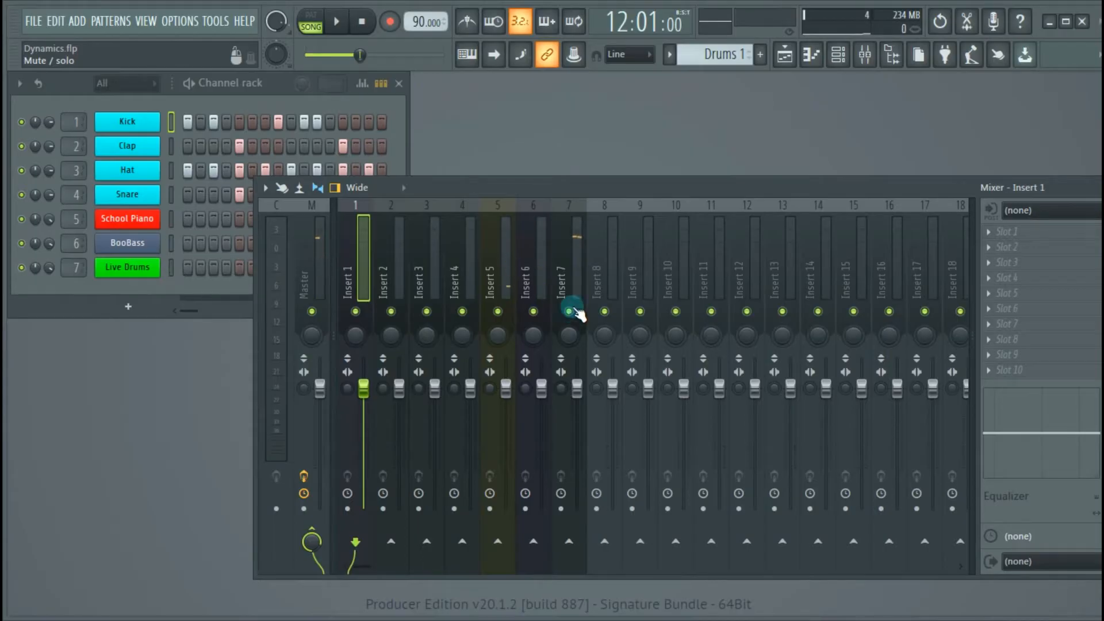
left_click(645, 190)
left_click_drag(645, 191, 673, 161)
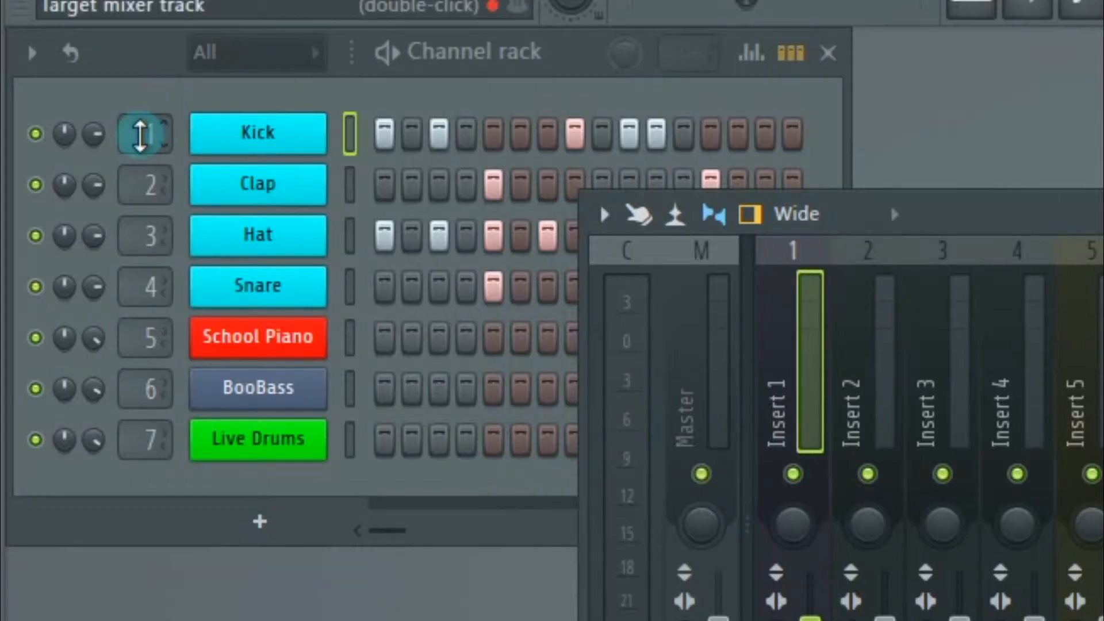
Unassign all seven channels, from Kick to Live Drums, from their mixer tracks.
left_click(75, 122)
left_click_drag(143, 132, 141, 141)
left_click_drag(133, 183, 148, 278)
left_click_drag(148, 238, 130, 447)
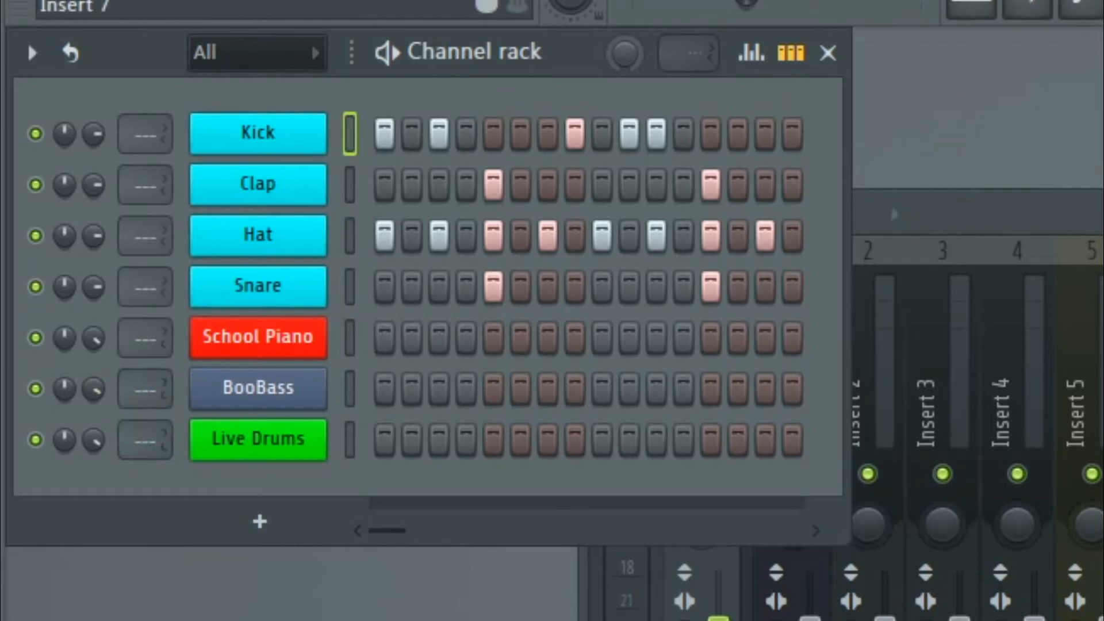
Add a separator before Insert 8 in the mixer.
left_click_drag(614, 159, 601, 157)
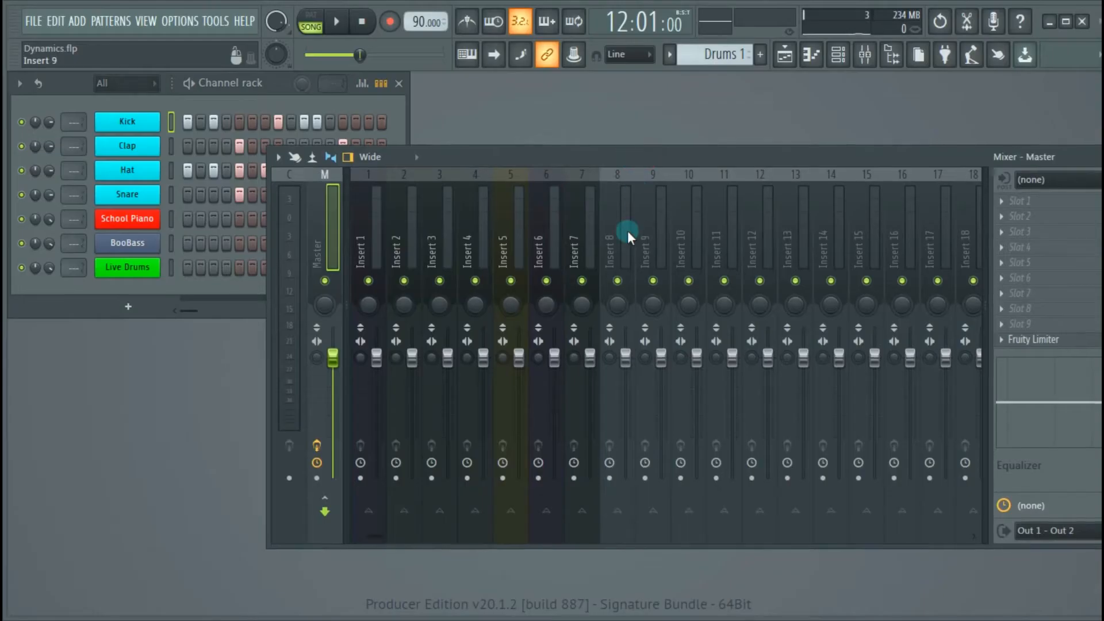
left_click(618, 238)
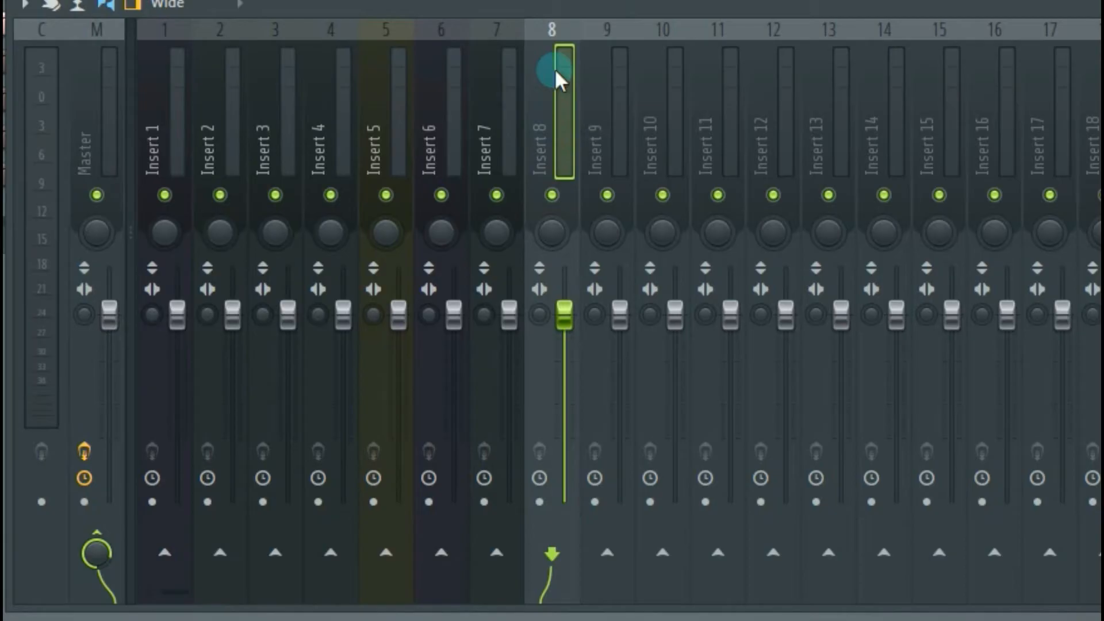
right_click(556, 73)
left_click(555, 74)
right_click(555, 74)
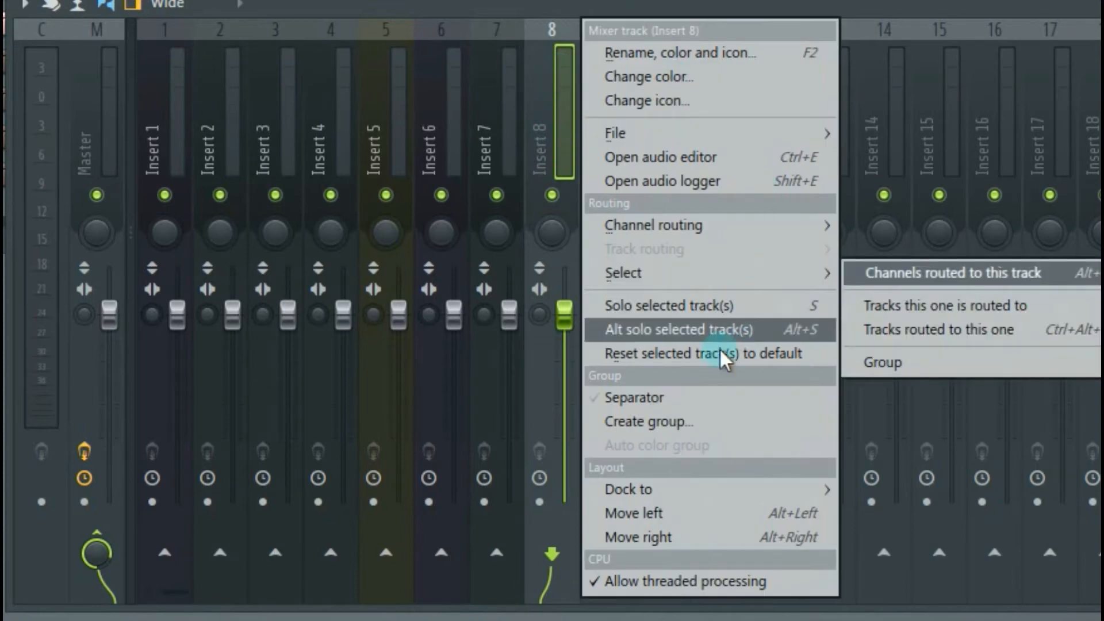
left_click(708, 399)
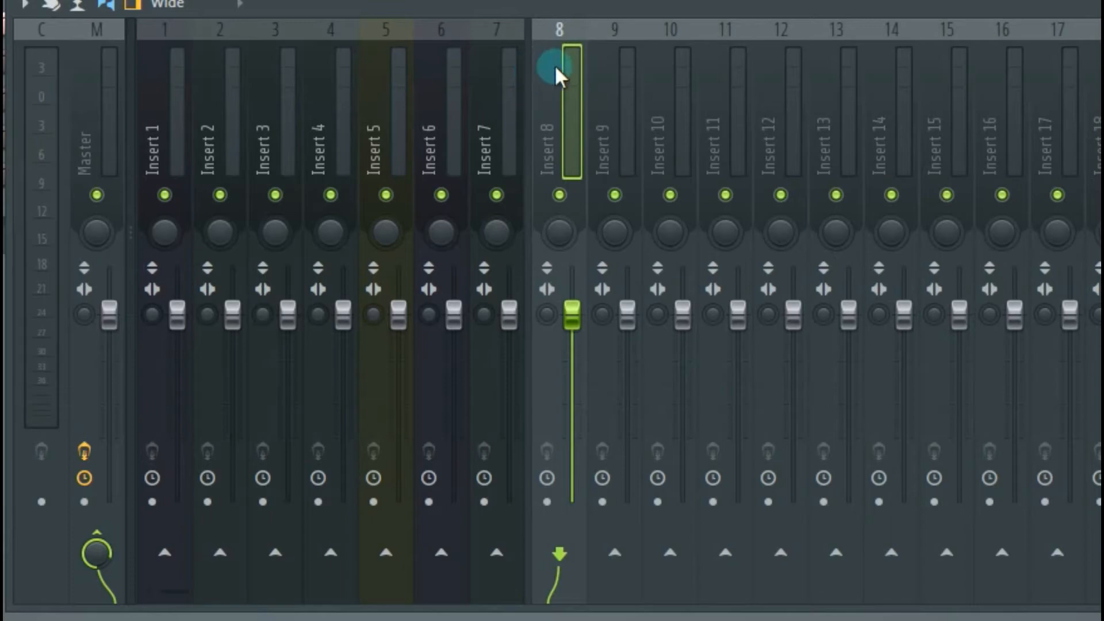
Look along the mixer tracks to examine the separator between Insert 7 and Insert 8.
scroll(562, 57, "down", 3)
scroll(561, 57, "up", 3)
scroll(562, 57, "down", 3)
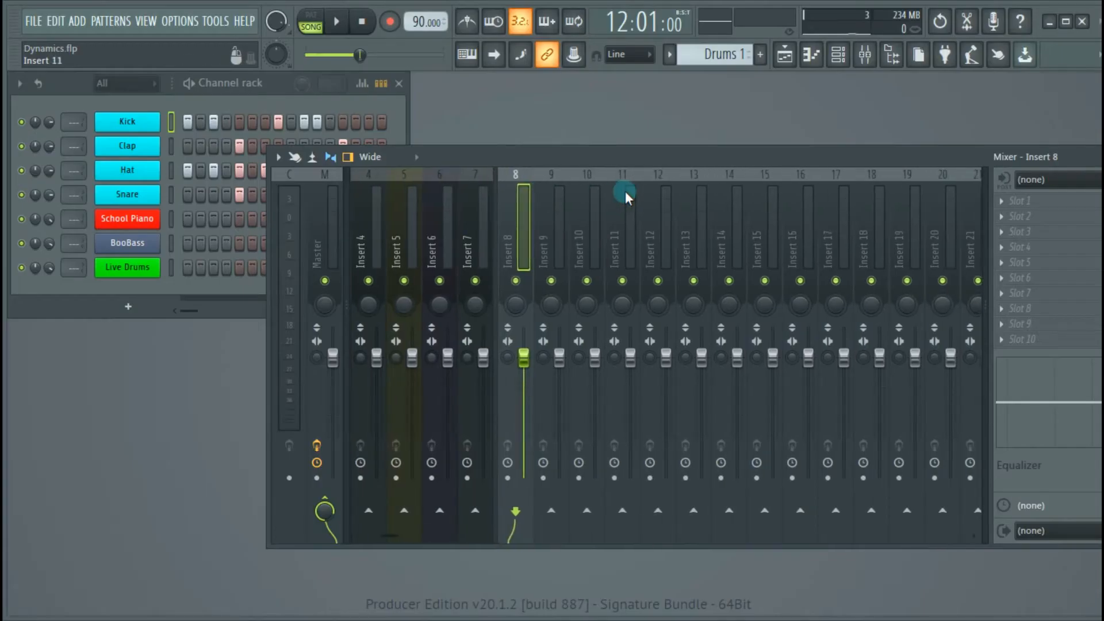
scroll(626, 191, "down", 3)
scroll(625, 191, "up", 3)
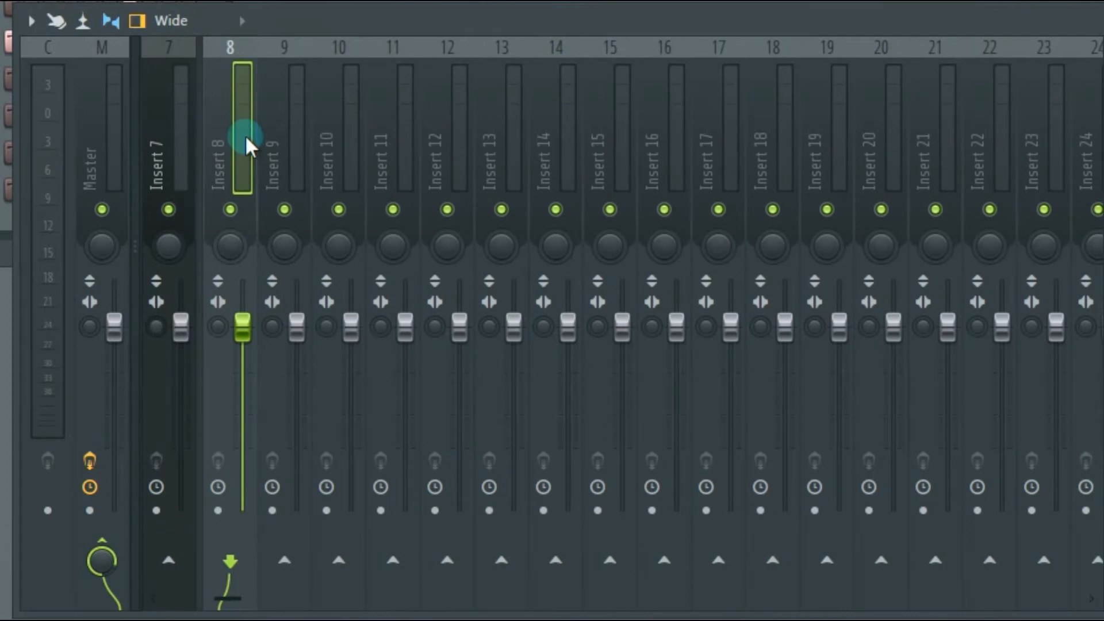
left_click_drag(360, 23, 500, 21)
scroll(377, 109, "up", 3)
scroll(550, 155, "down", 6)
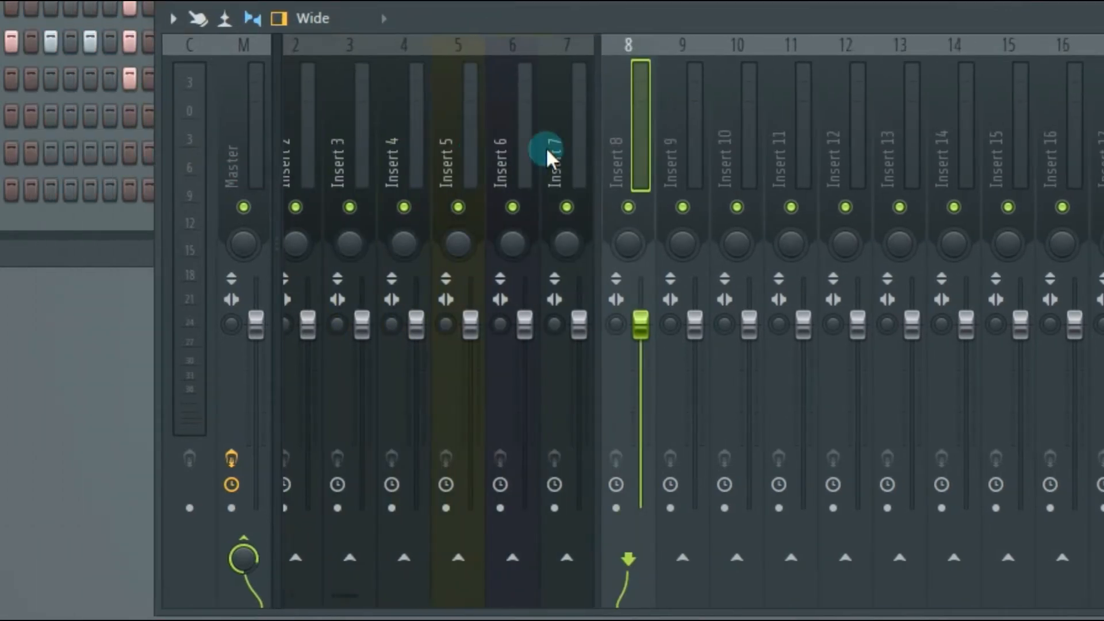
scroll(412, 131, "down", 3)
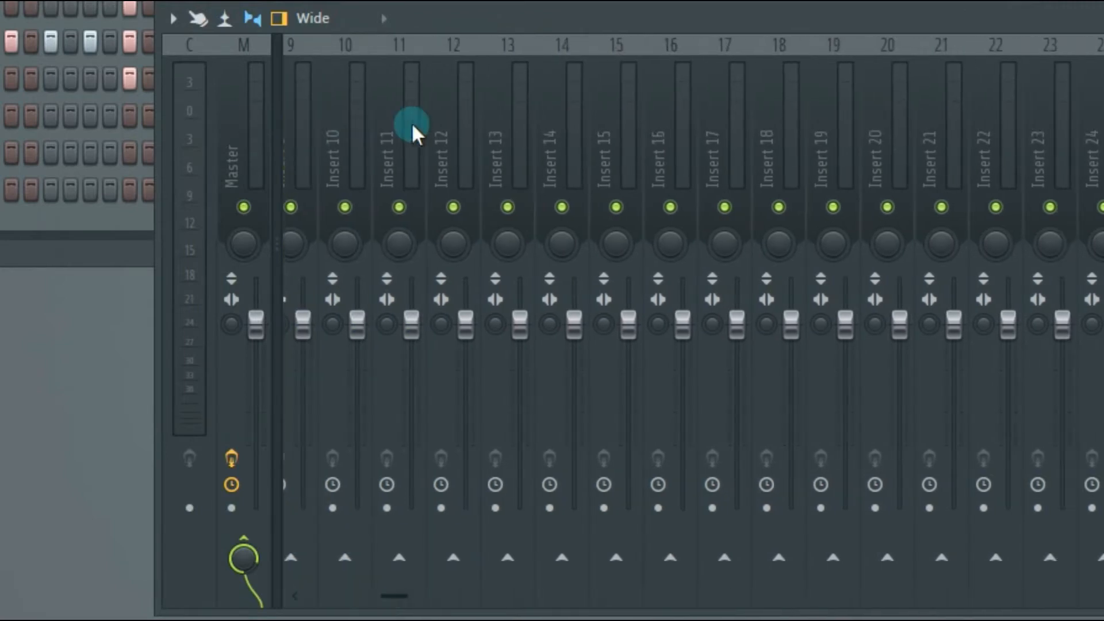
scroll(414, 133, "up", 3)
scroll(397, 124, "up", 5)
scroll(544, 126, "down", 5)
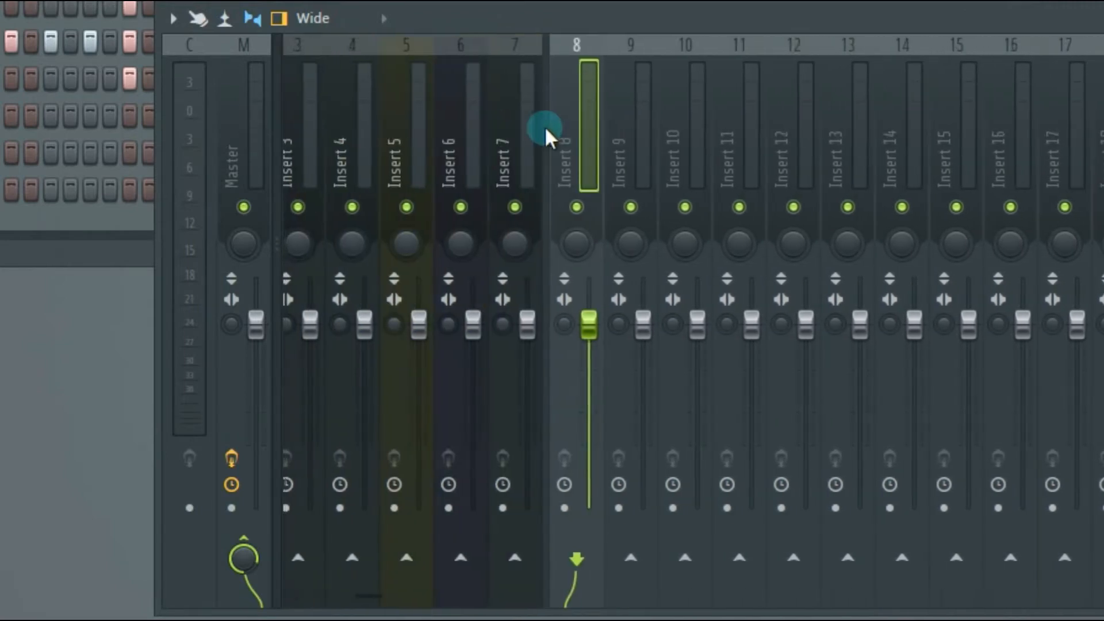
scroll(543, 125, "down", 3)
scroll(543, 126, "up", 3)
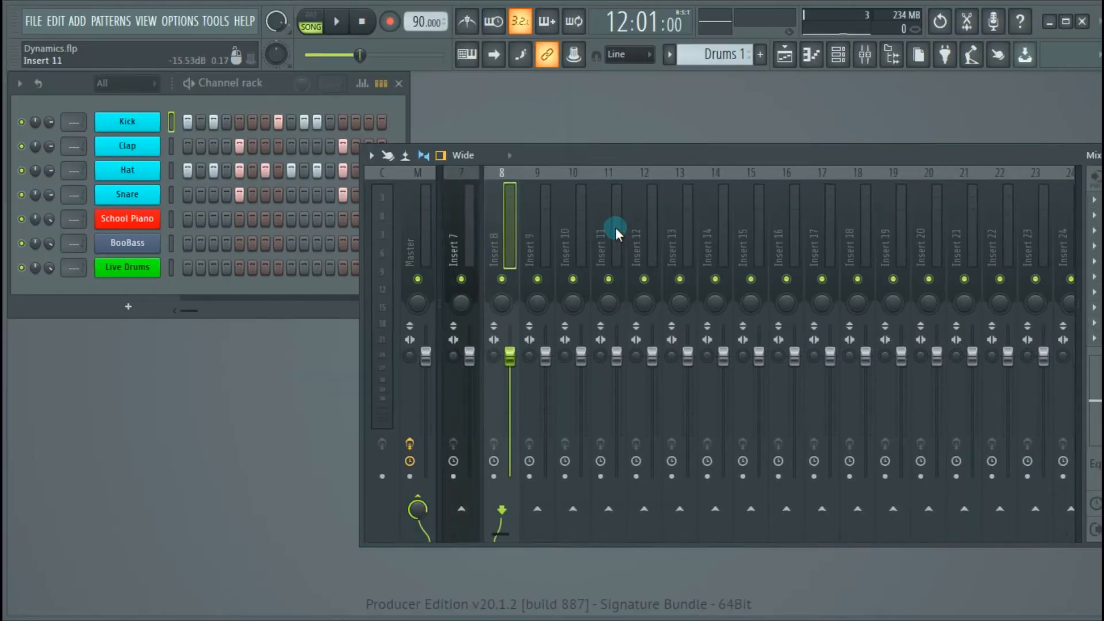
scroll(626, 226, "up", 5)
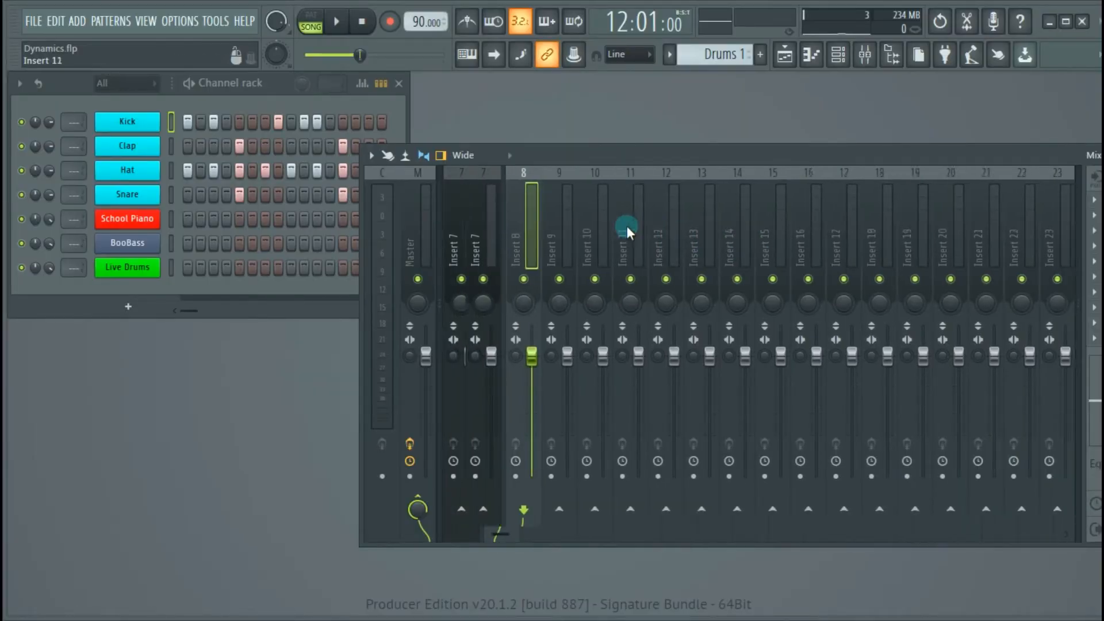
scroll(629, 223, "down", 8)
scroll(629, 222, "up", 3)
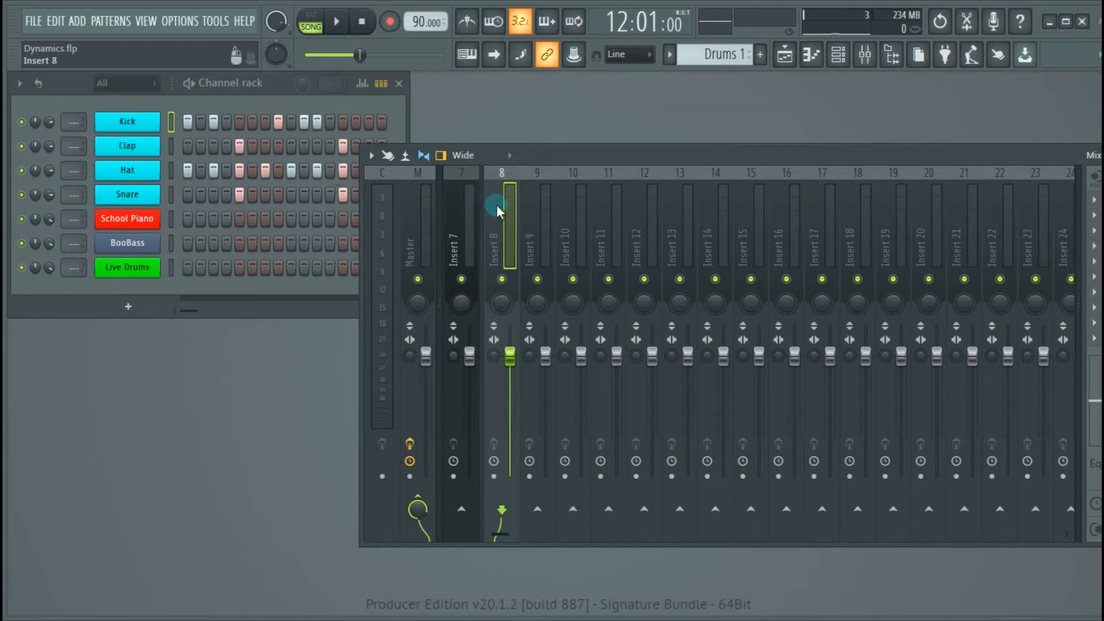
Try assigning the Kick channel to mixer track 8 through its channel settings, and clear that assignment.
left_click(141, 125)
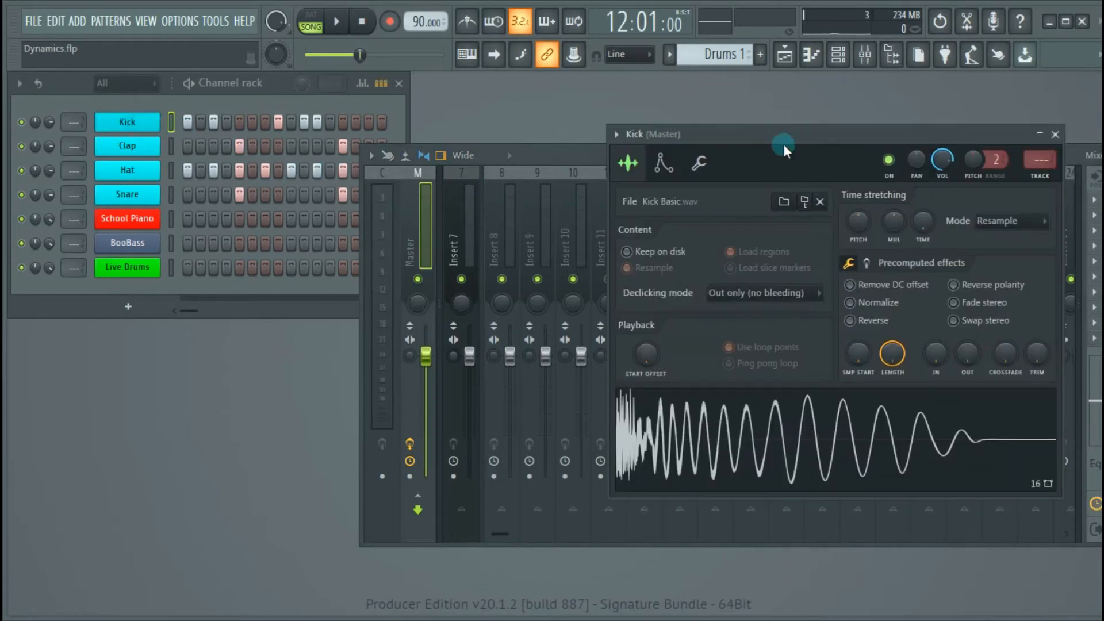
left_click_drag(787, 138, 613, 188)
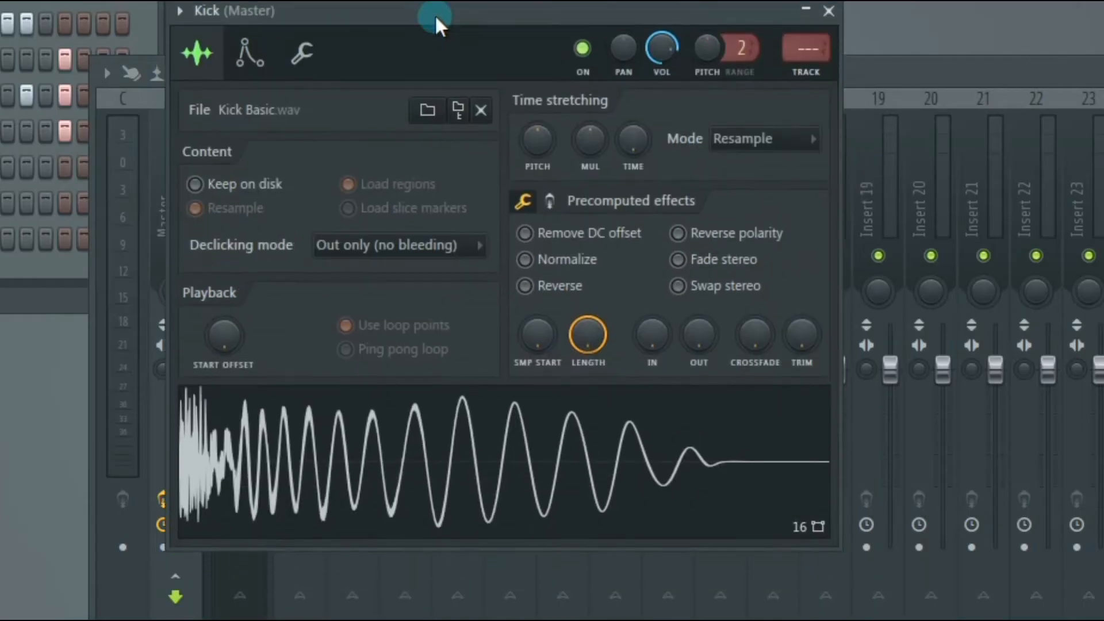
mouse_move(807, 53)
left_mouse_down()
mouse_move(807, 38)
mouse_move(807, 51)
left_mouse_up()
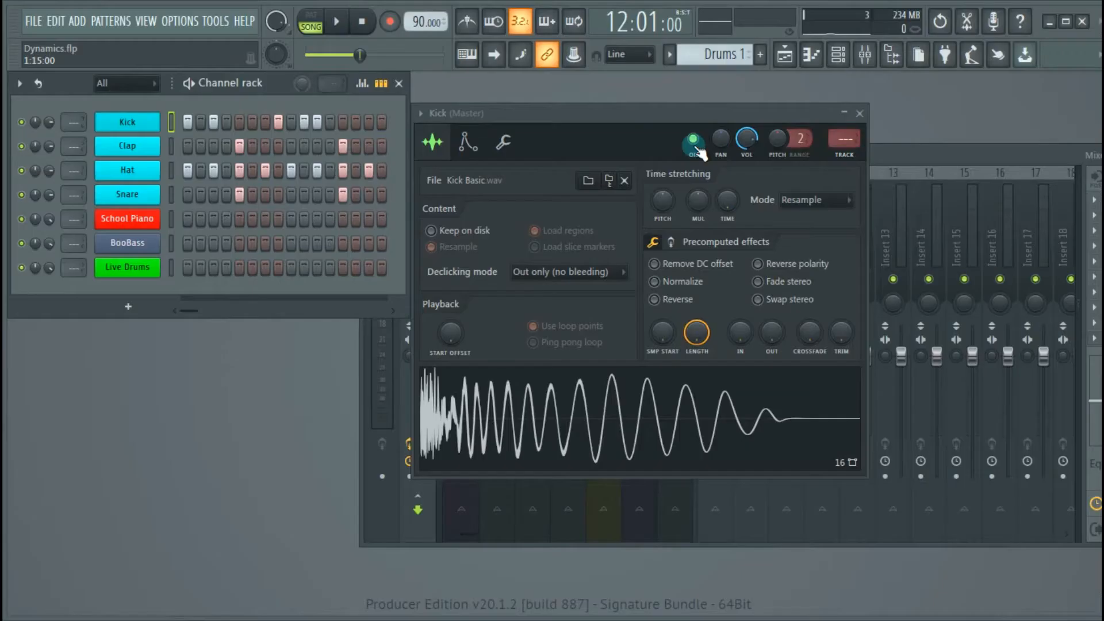
left_click_drag(844, 139, 844, 113)
left_click_drag(689, 115, 401, 283)
left_click(390, 572)
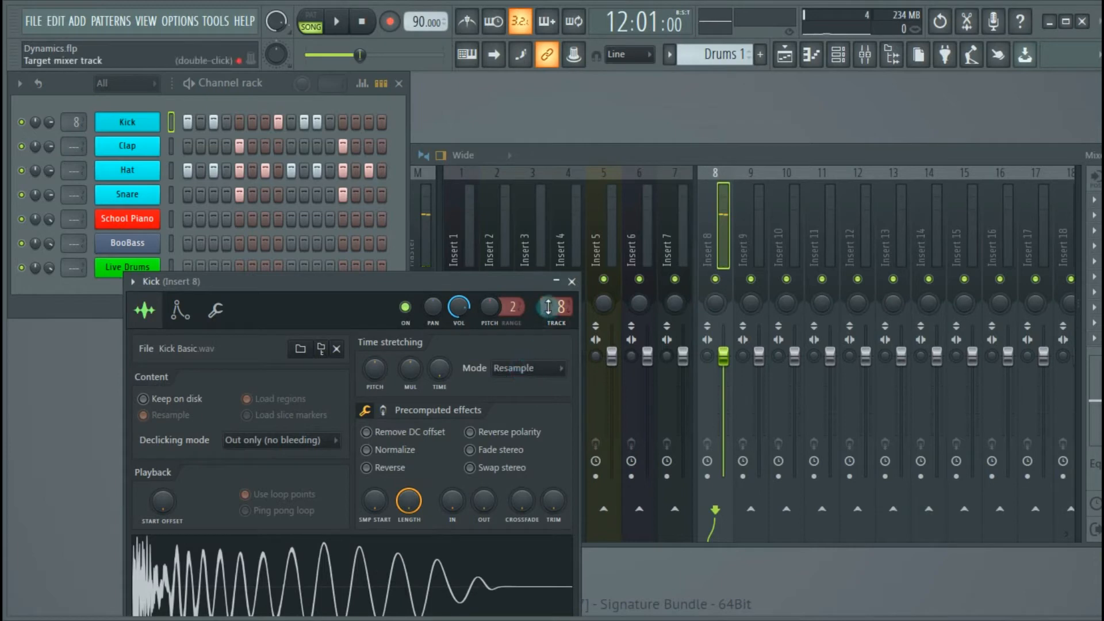
left_click_drag(557, 306, 556, 333)
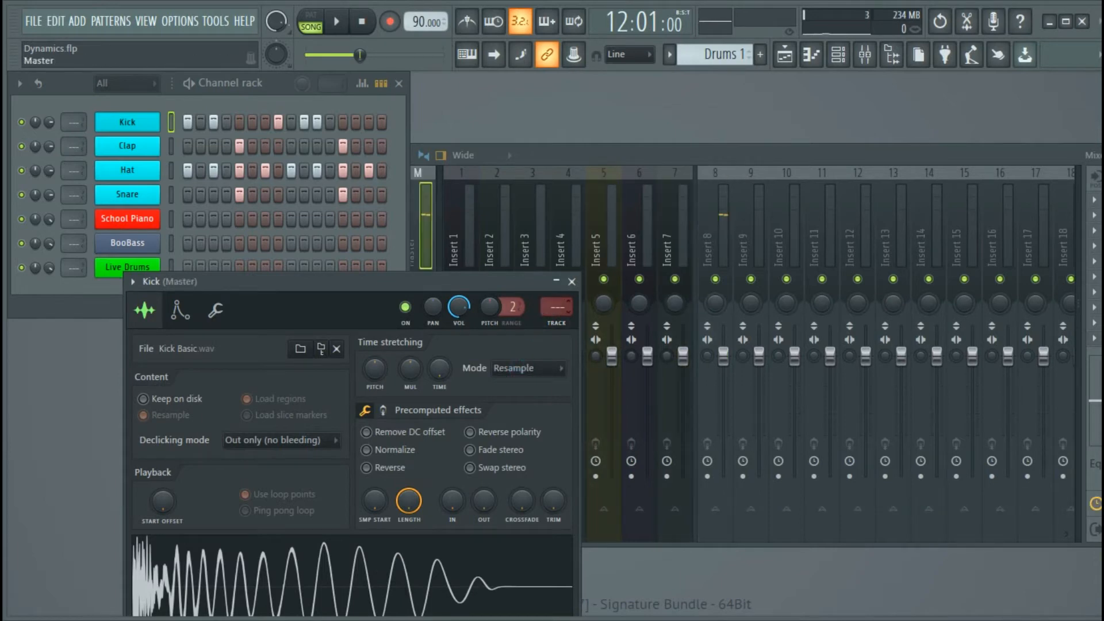
left_click(571, 282)
left_click(715, 228)
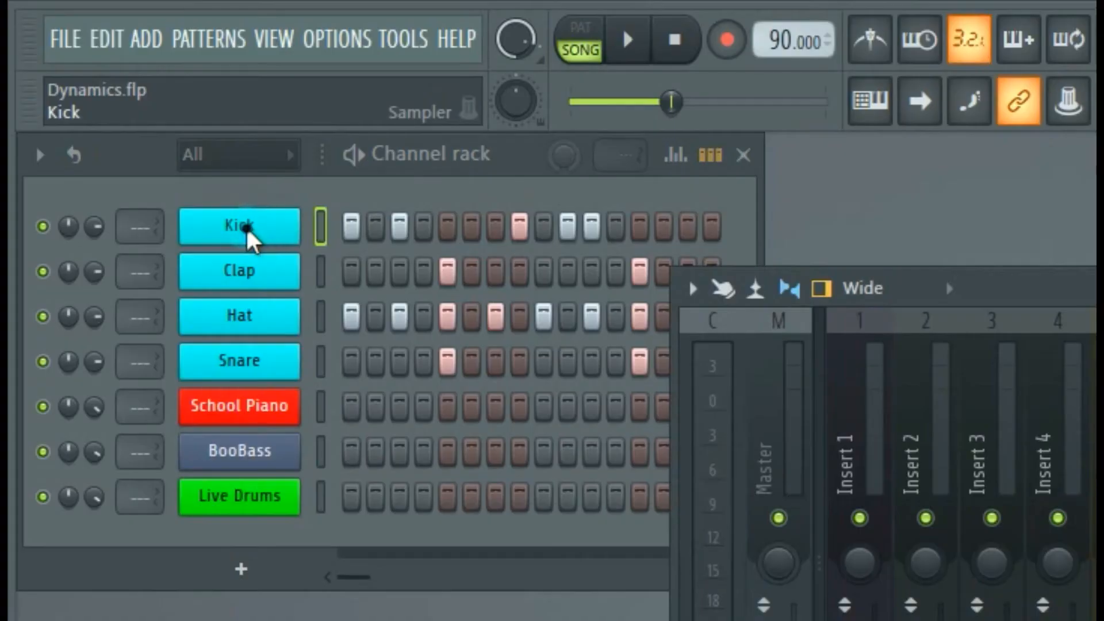
right_click(130, 125)
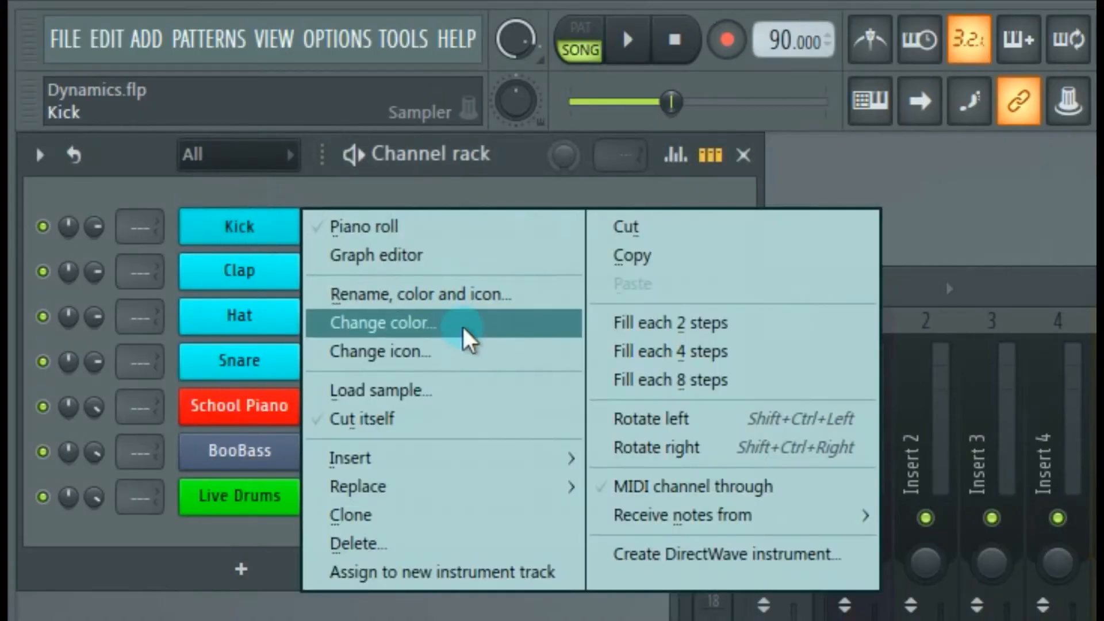
left_click(436, 326)
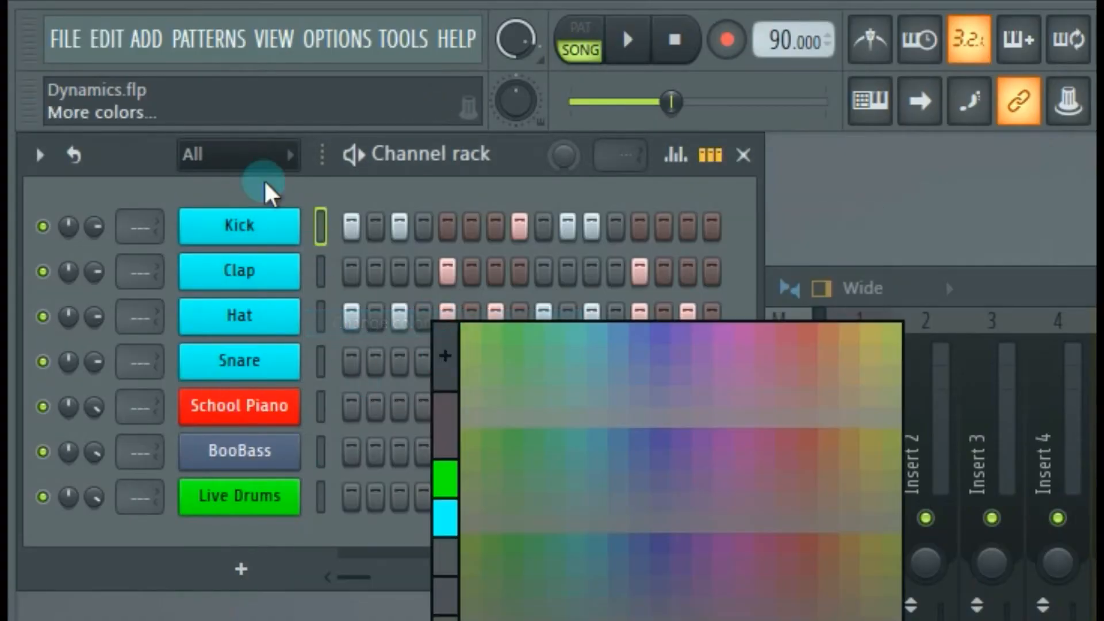
left_click(239, 366)
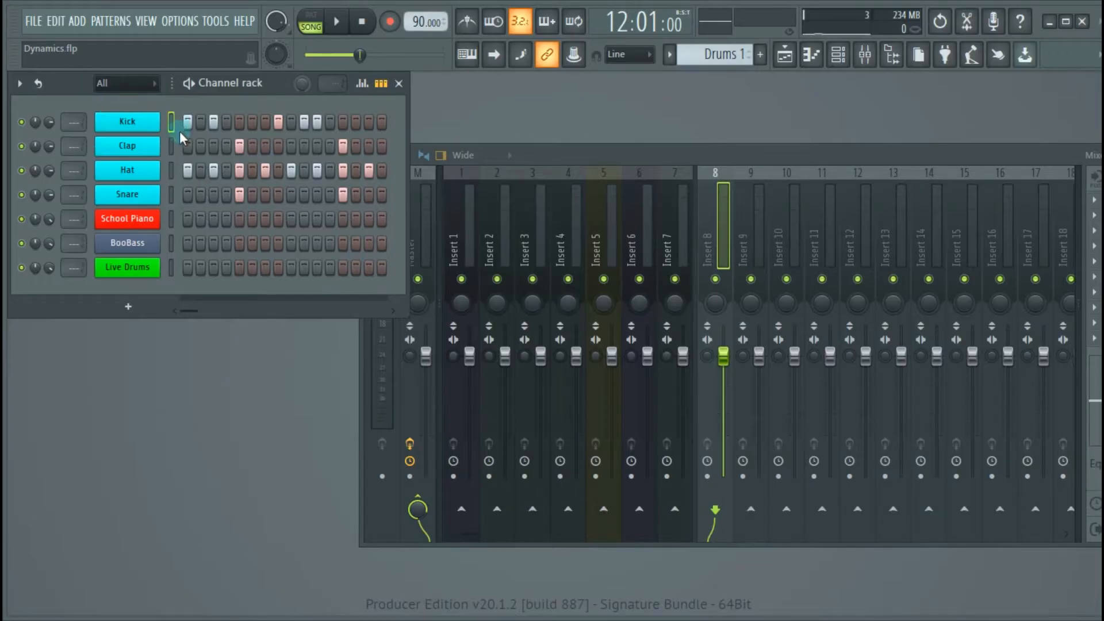
Route the Kick channel to Insert 8 in the mixer.
left_click(172, 145)
left_click(135, 122)
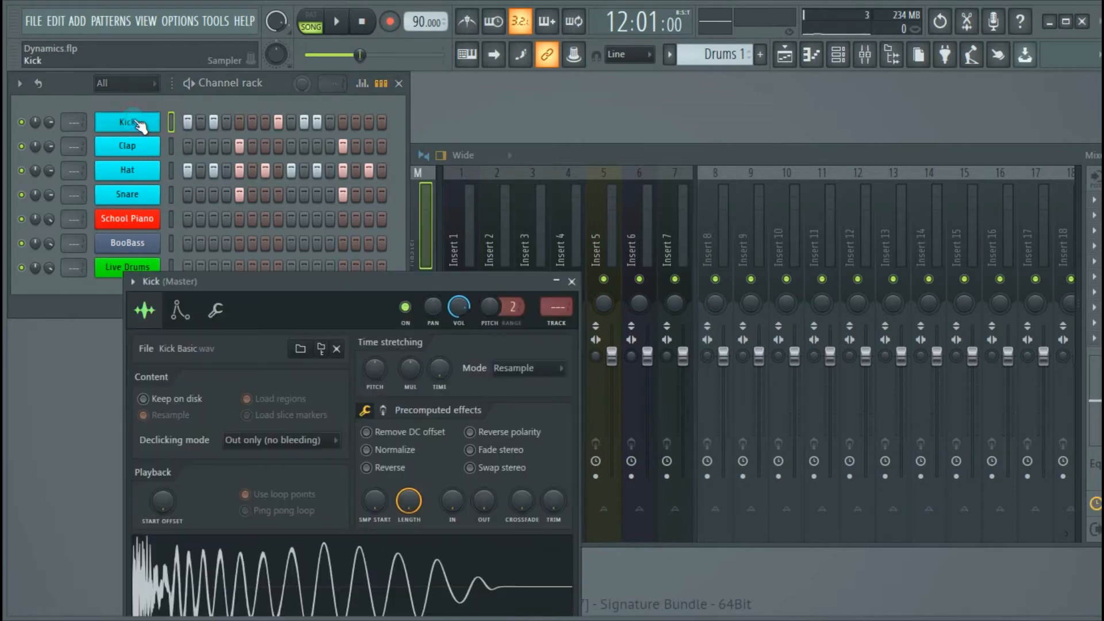
left_click(717, 228)
key("ctrl+l")
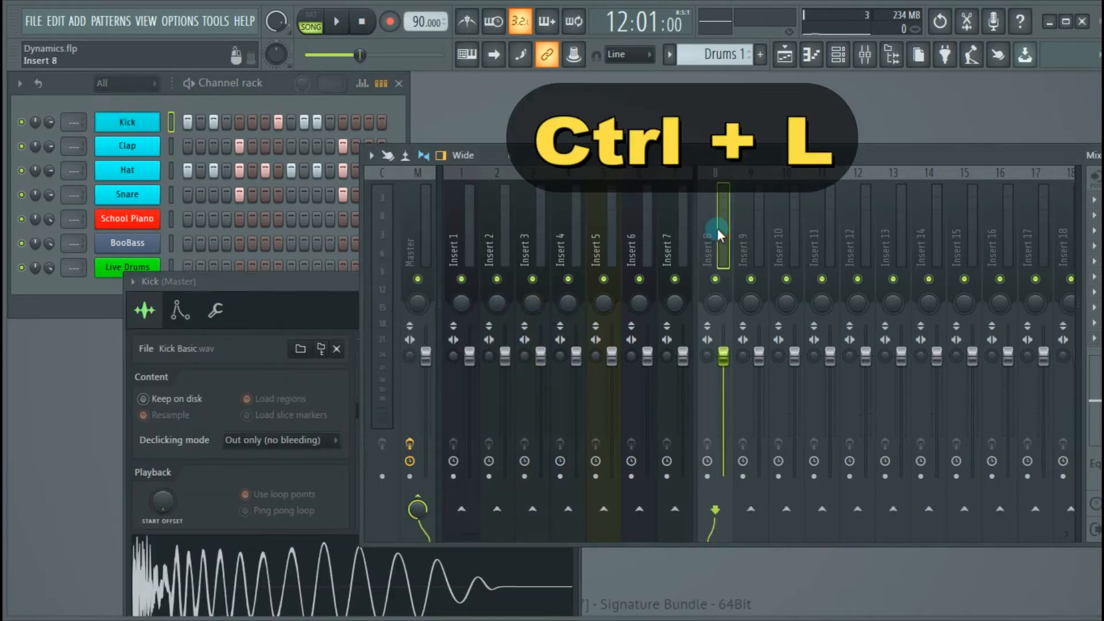
key("ctrl+l")
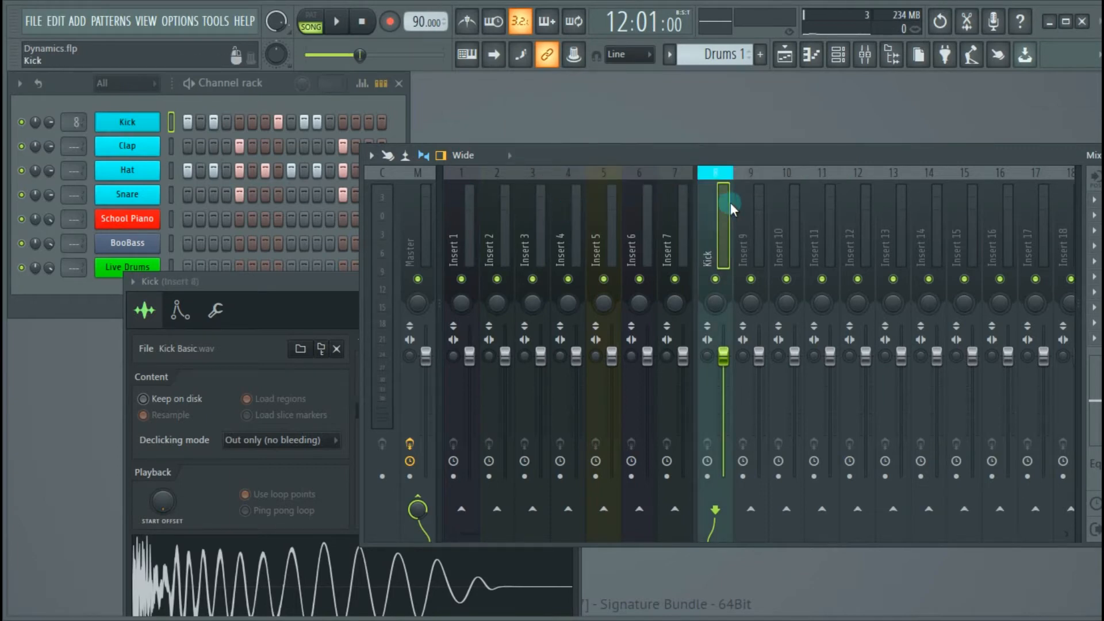
Open the Clap channel's settings and move the window clear of the mixer's Insert 9 track.
scroll(712, 189, "down", 5)
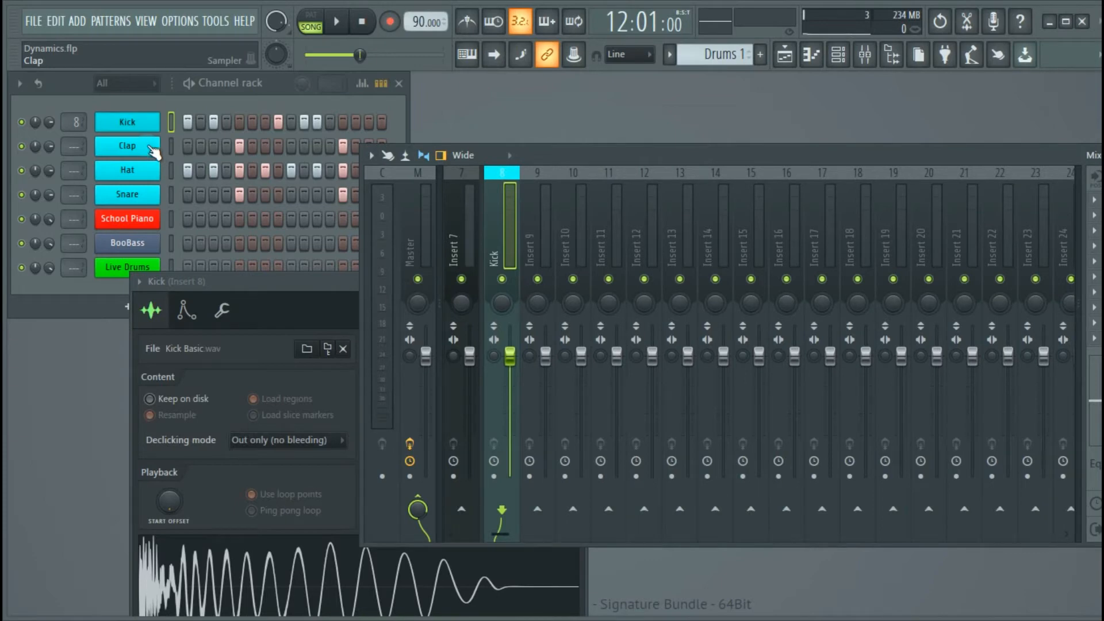
left_click(151, 151)
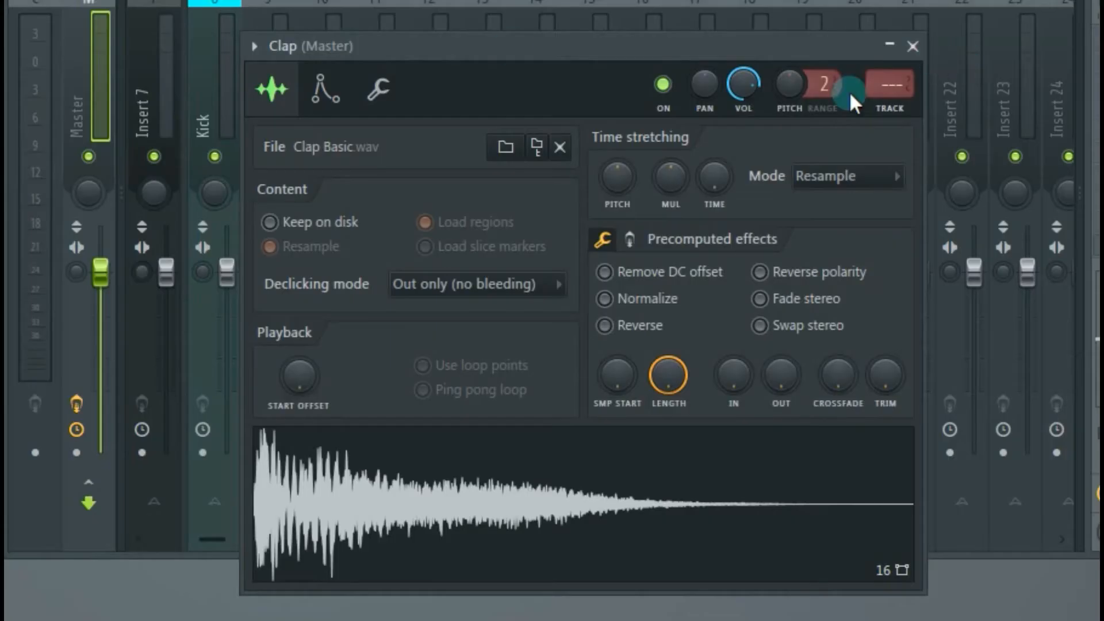
left_click(913, 47)
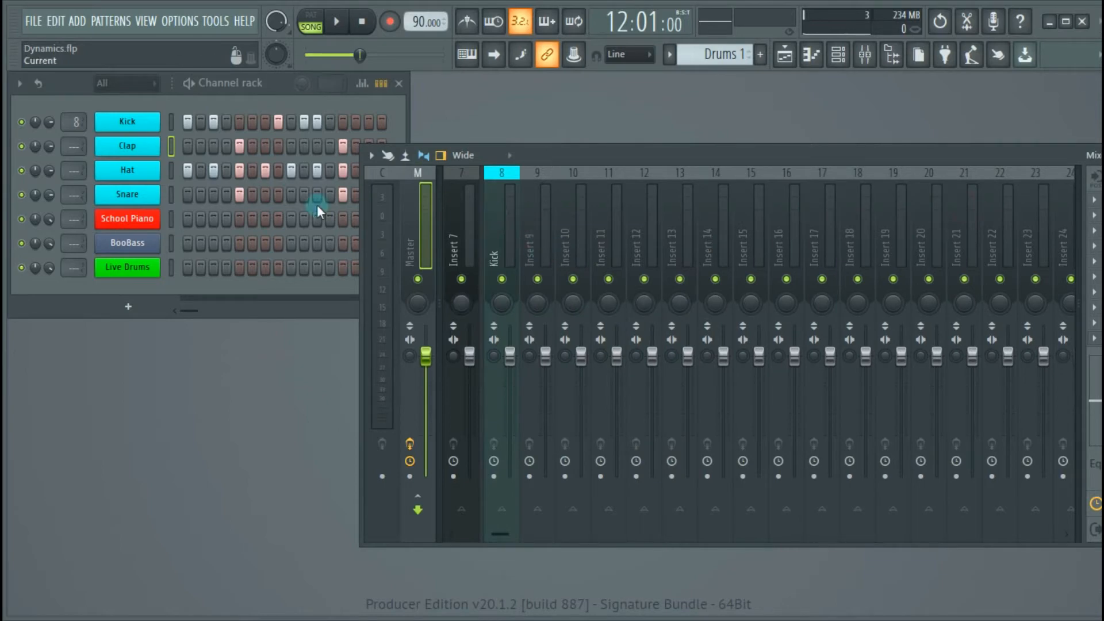
left_click(141, 148)
left_click(141, 148)
left_click(144, 151)
left_click(668, 224)
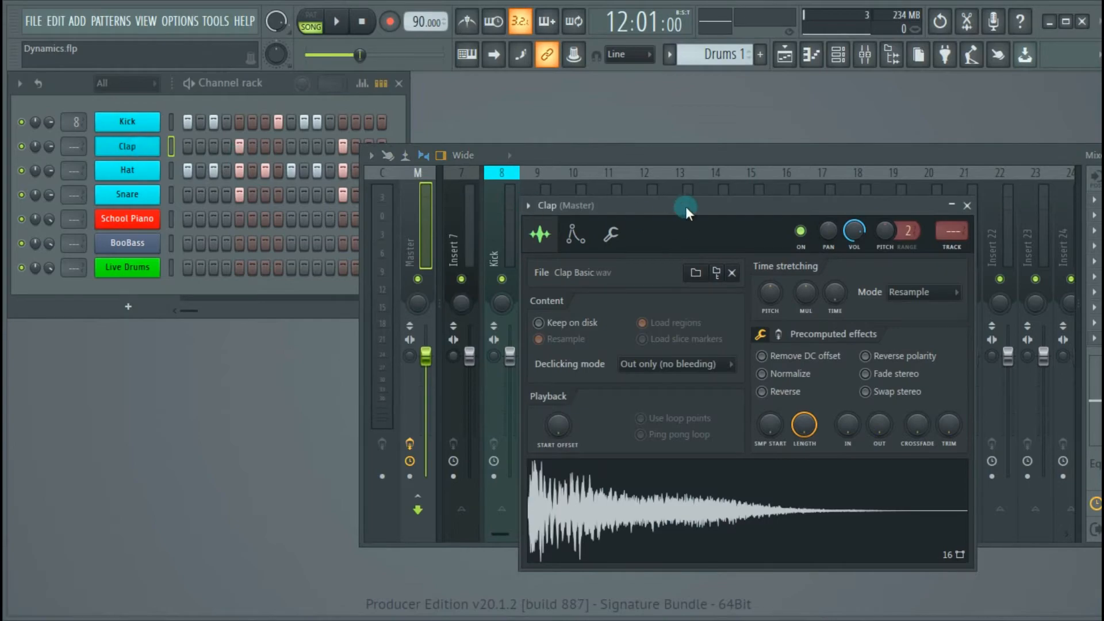
left_click_drag(685, 211, 120, 256)
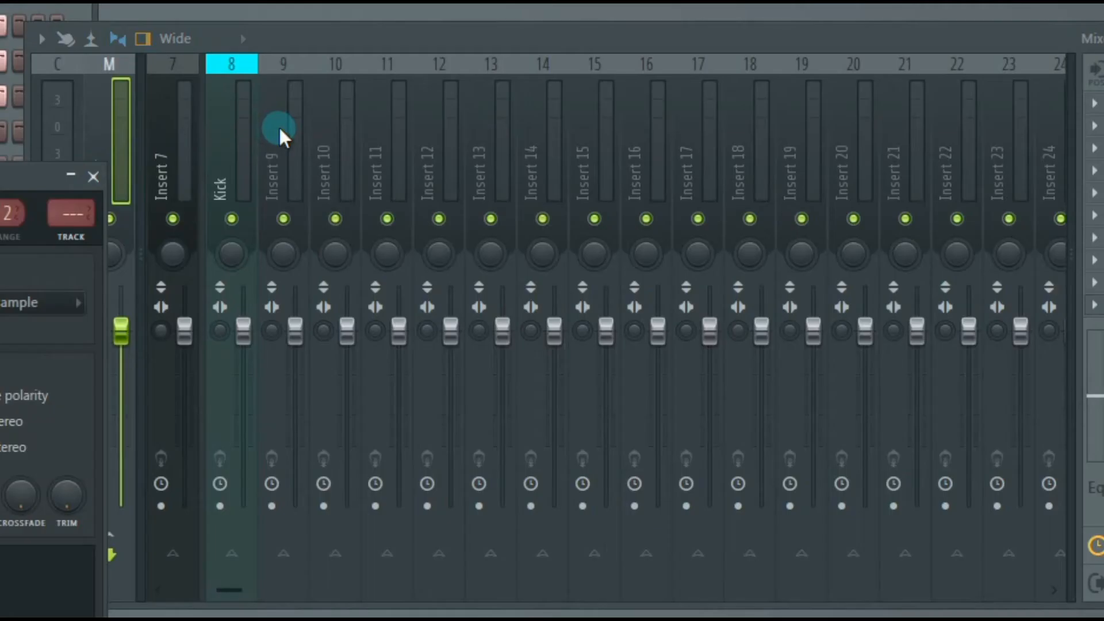
Route the selected Clap channel to Insert 9 in the mixer.
left_click(532, 216)
right_click(532, 216)
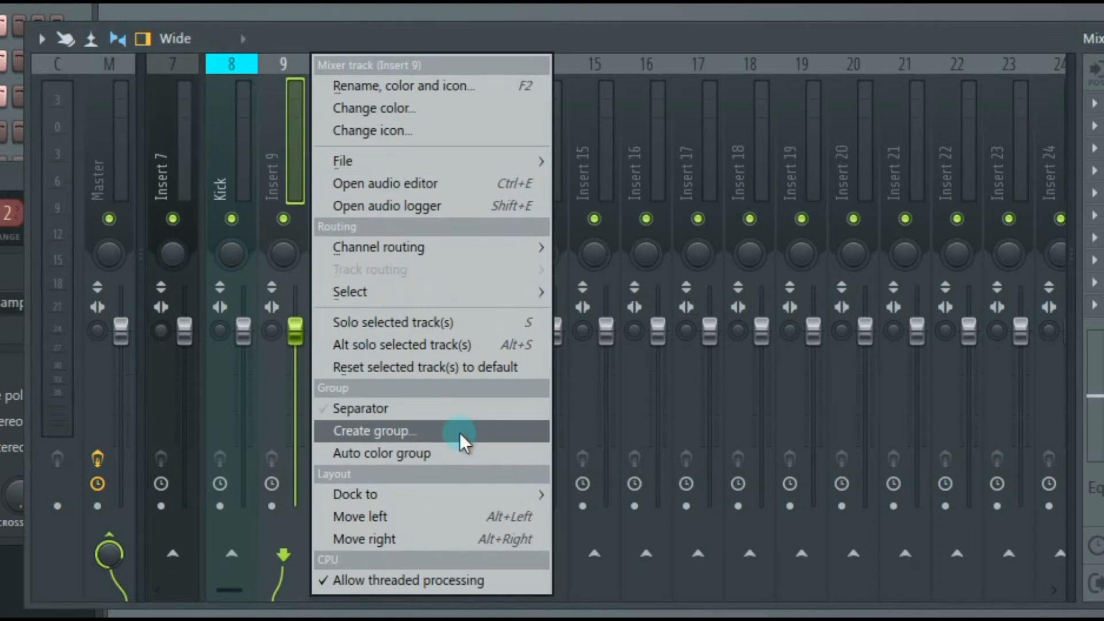
mouse_move(410, 256)
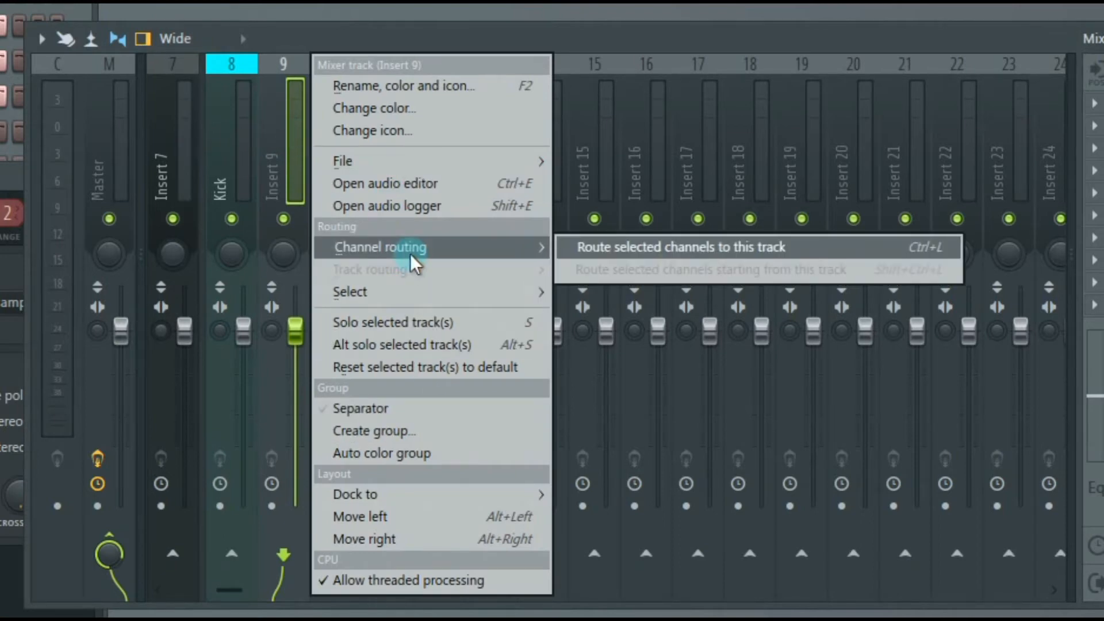
left_click(640, 248)
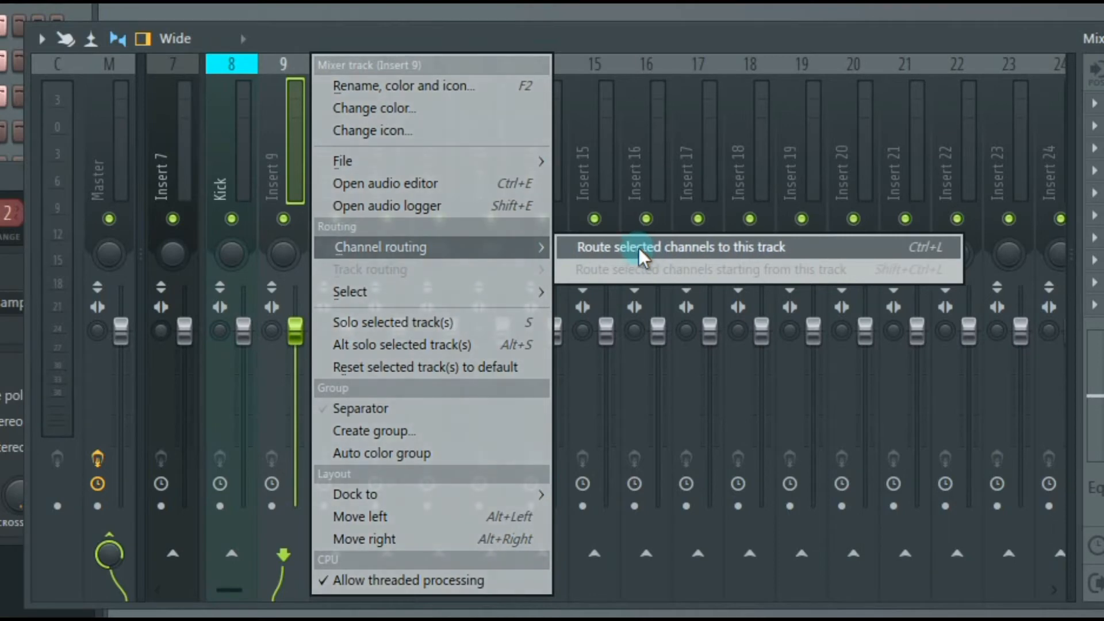
left_click(944, 246)
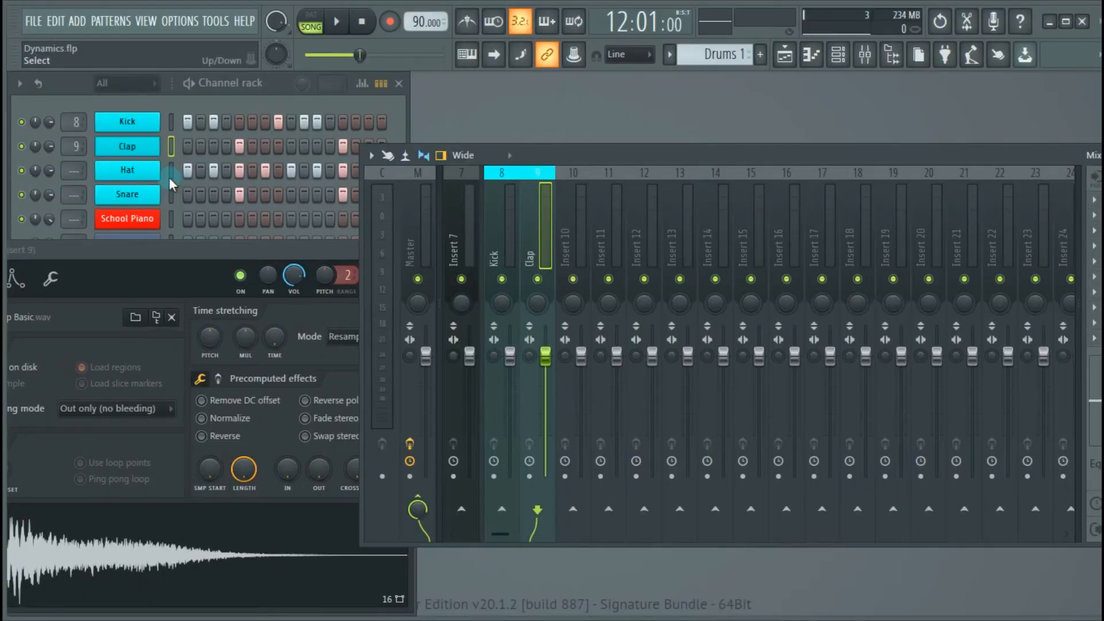
Route the Hat channel to Insert 10 and the Snare channel to Insert 11 in the mixer.
left_click(138, 171)
left_click(581, 205)
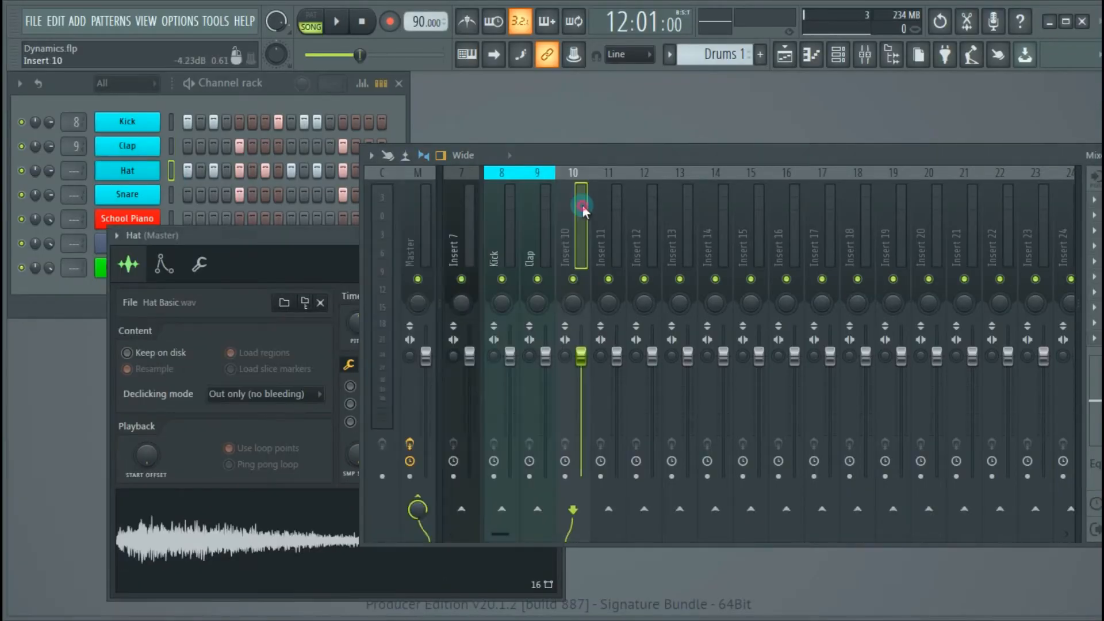
key("ctrl+l")
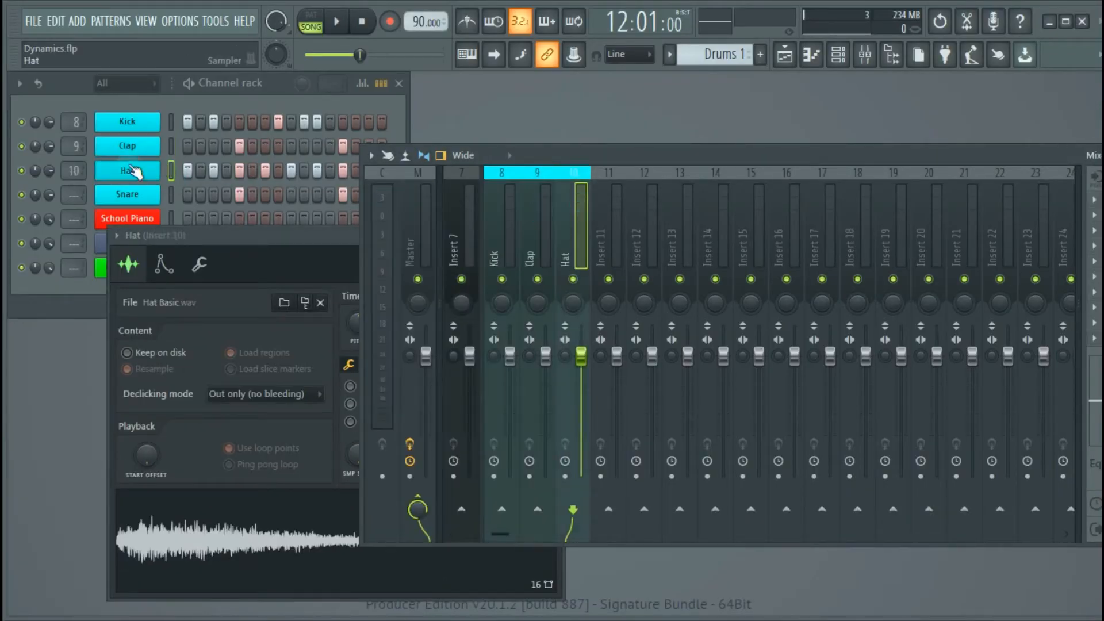
left_click(136, 198)
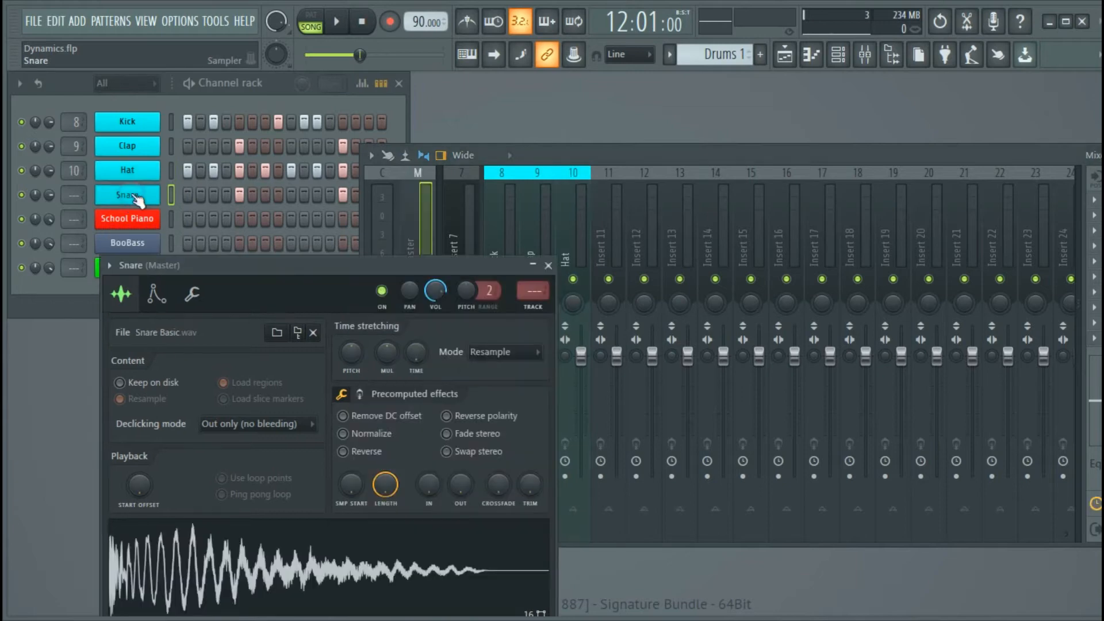
left_click(614, 229)
key("ctrl+l")
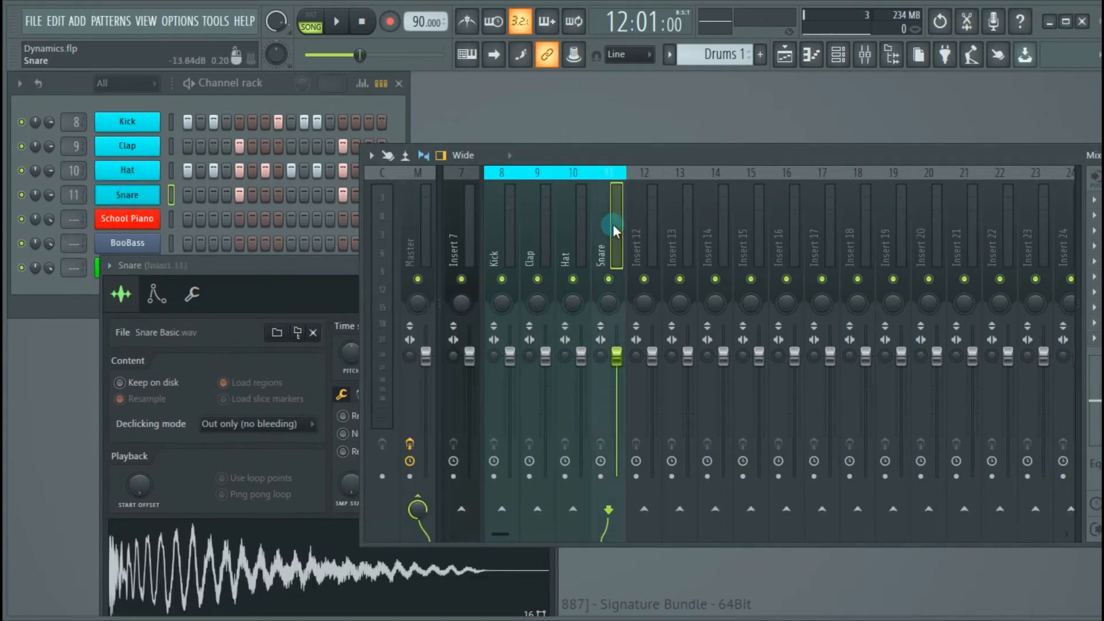
Route the School Piano channel to Insert 12 and the BooBass channel to Insert 13 in the mixer.
left_click(127, 219)
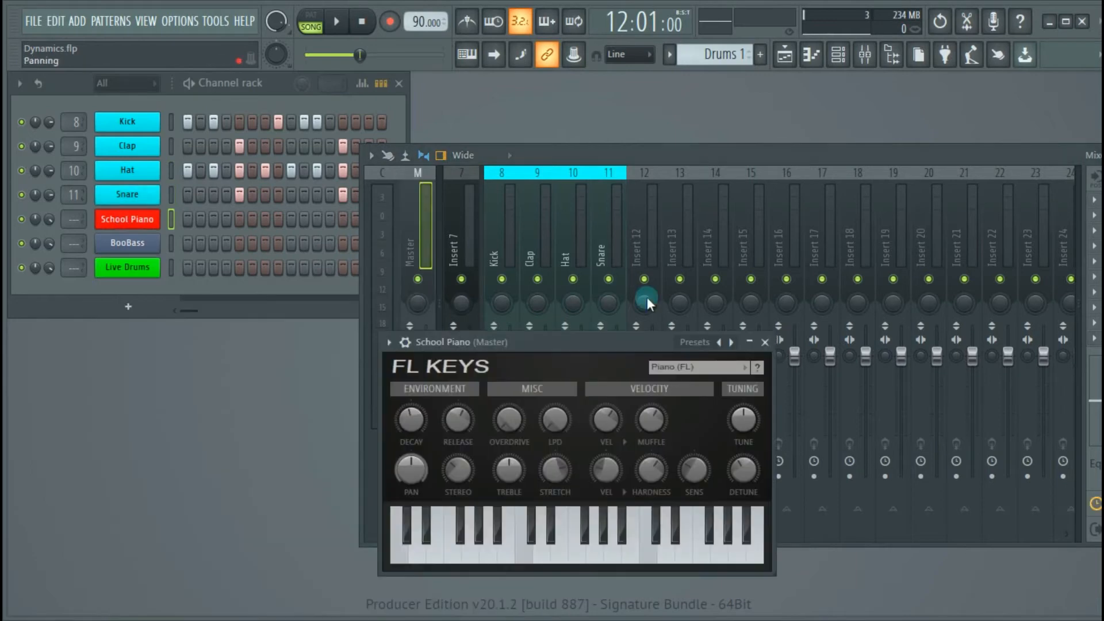
left_click(649, 224)
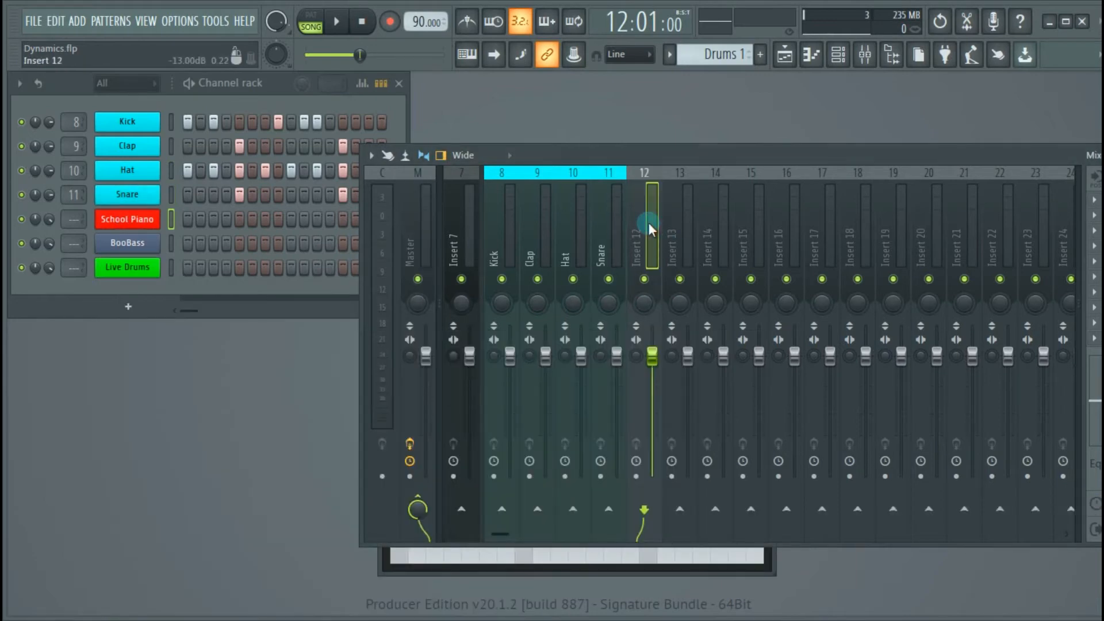
key("ctrl+l")
left_click(138, 246)
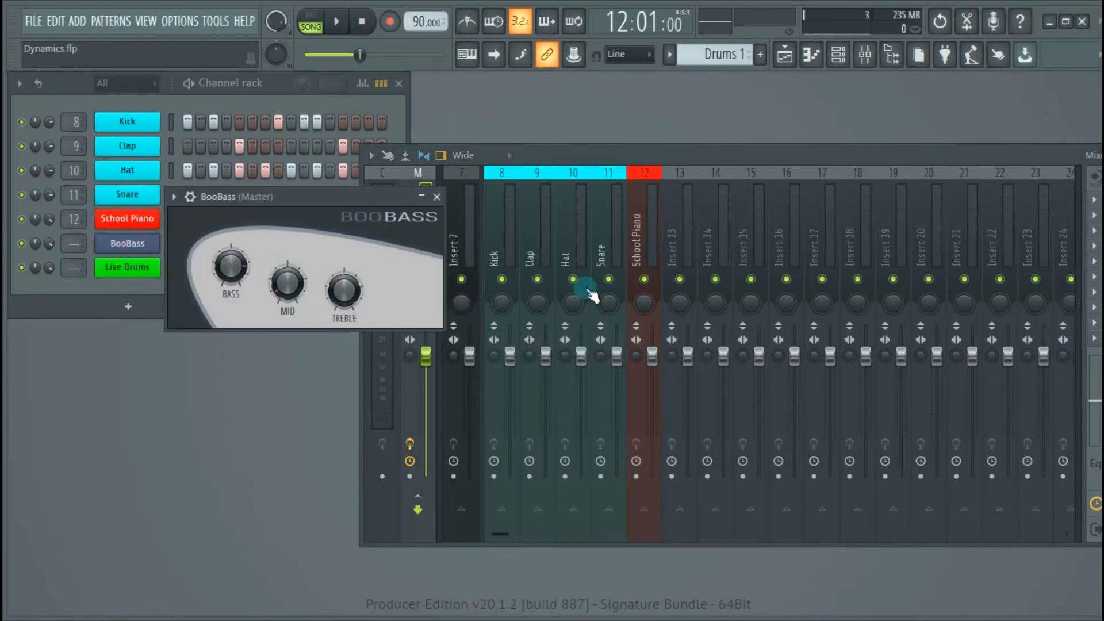
left_click(681, 253)
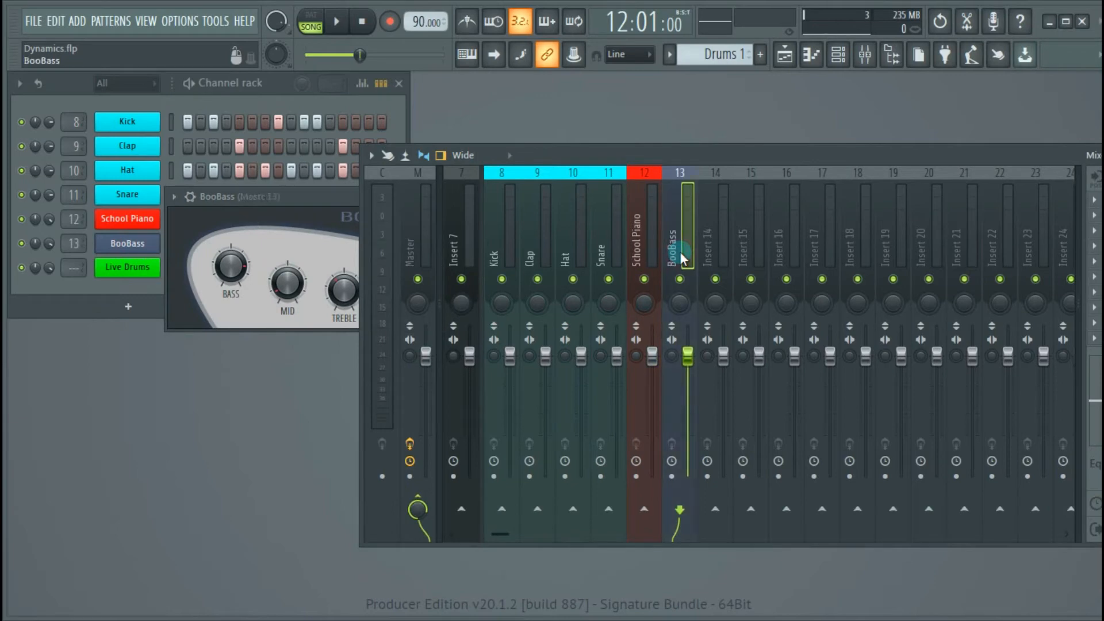
Route the Live Drums channel to Insert 14 in the mixer.
left_click(128, 267)
left_click(714, 240)
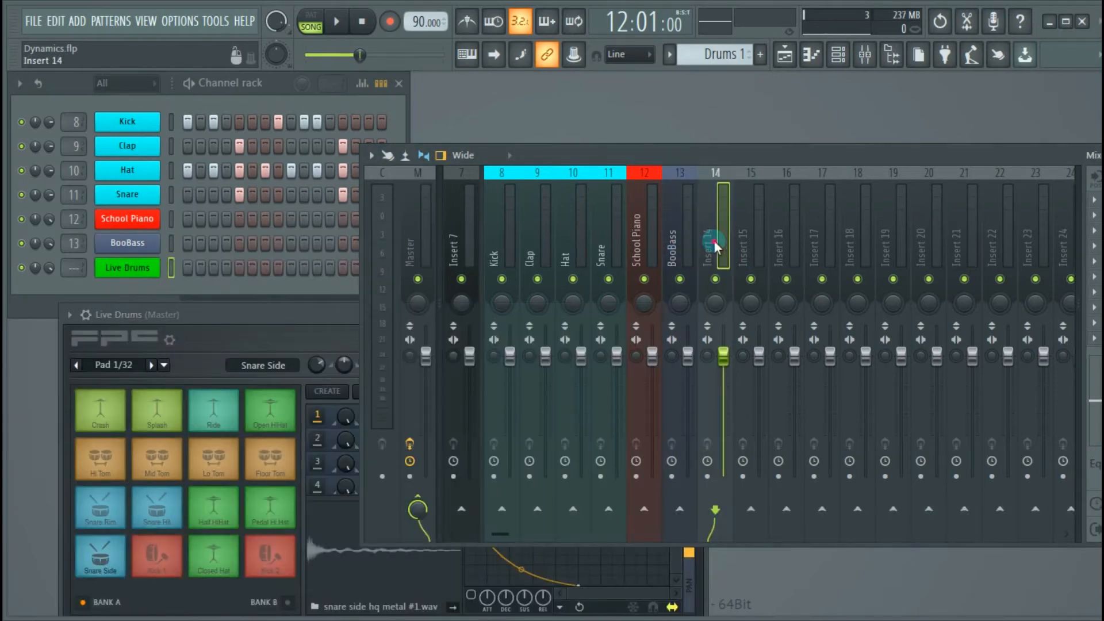
left_click(740, 242)
left_click(726, 240)
key("ctrl+l")
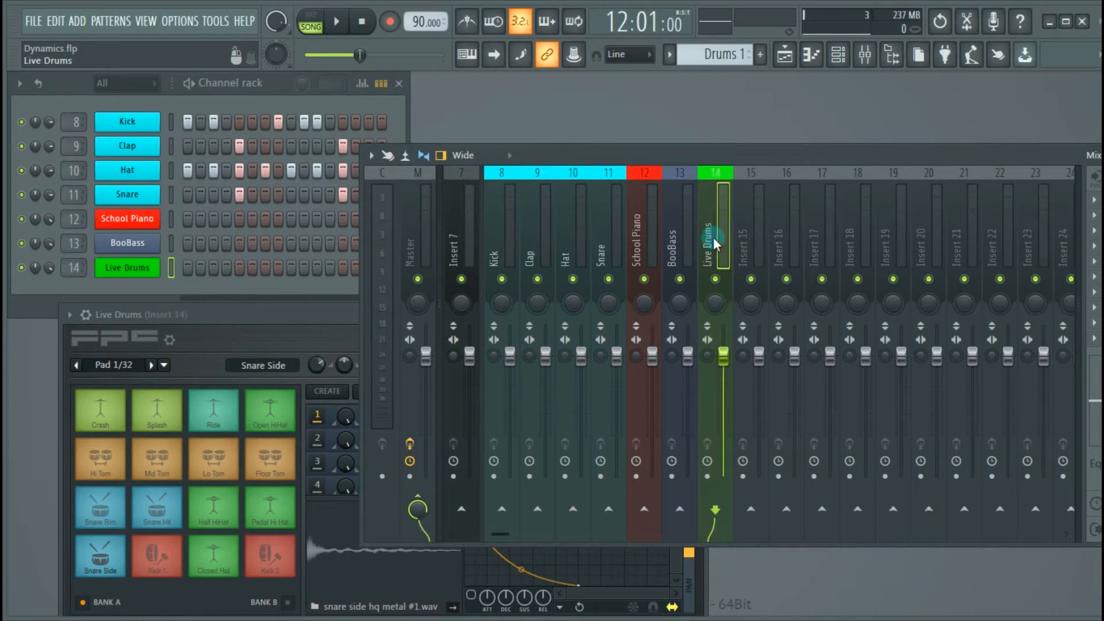
Play the song and check the level meters of the routed mixer tracks 8 to 14.
scroll(713, 237, "left", 3)
key("space")
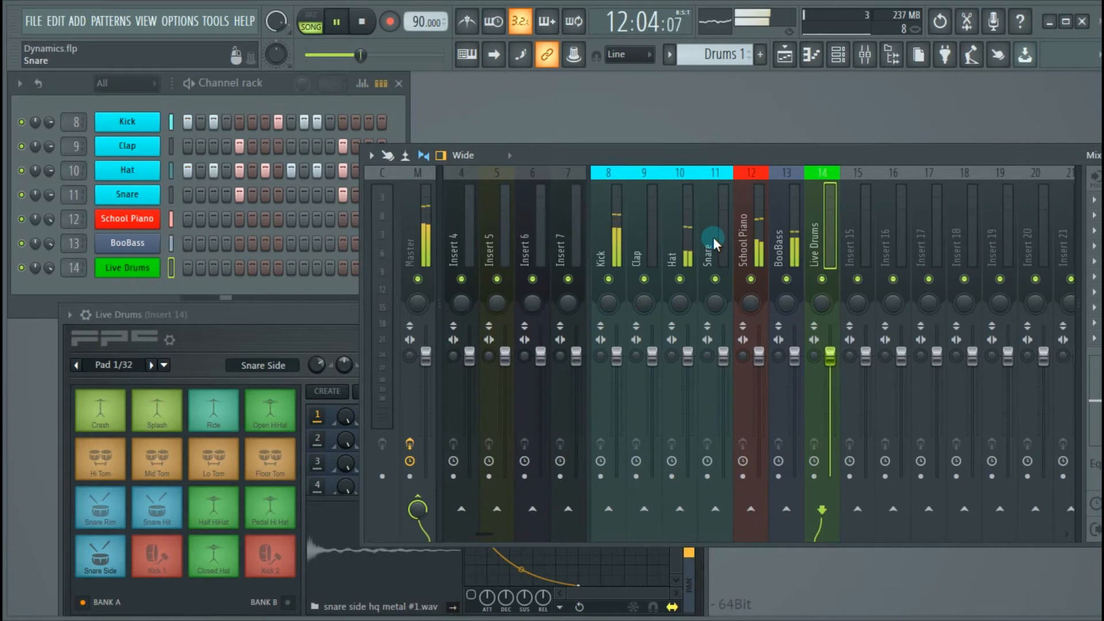
scroll(713, 237, "left", 3)
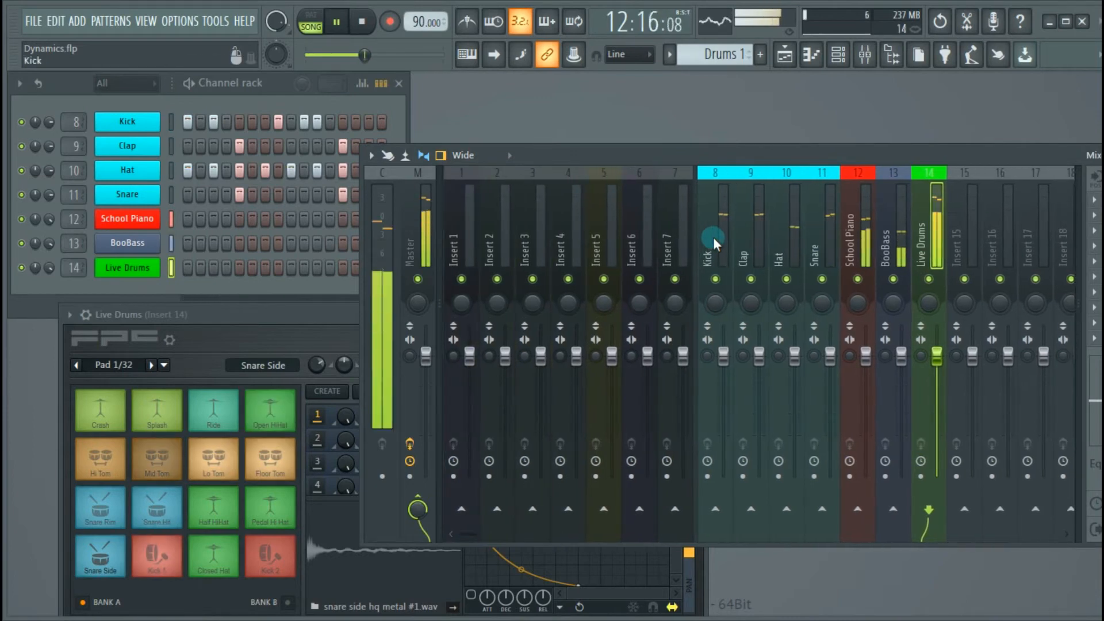
key("space")
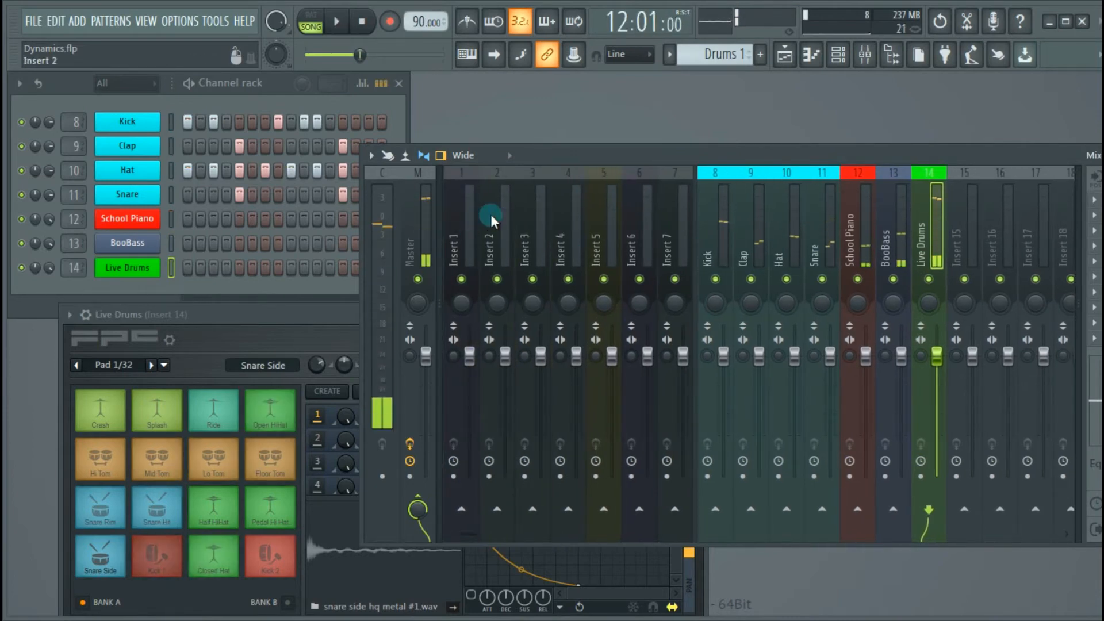
Select the Kick mixer track and play the song with all routed tracks in view.
left_click(722, 230)
scroll(722, 230, "right", 6)
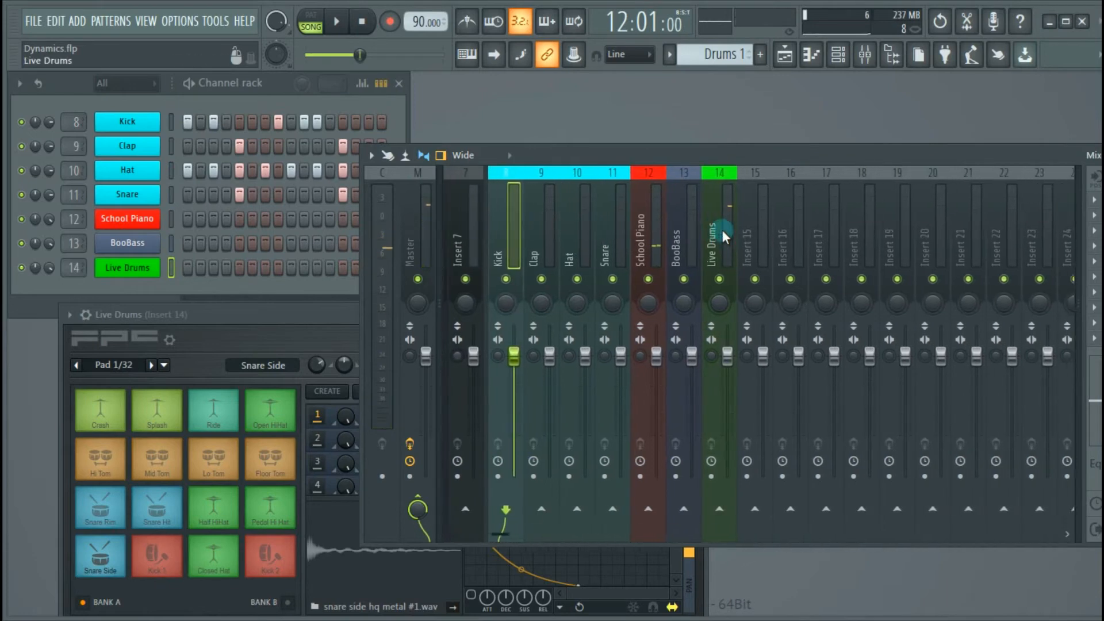
scroll(722, 230, "right", 3)
scroll(722, 230, "left", 3)
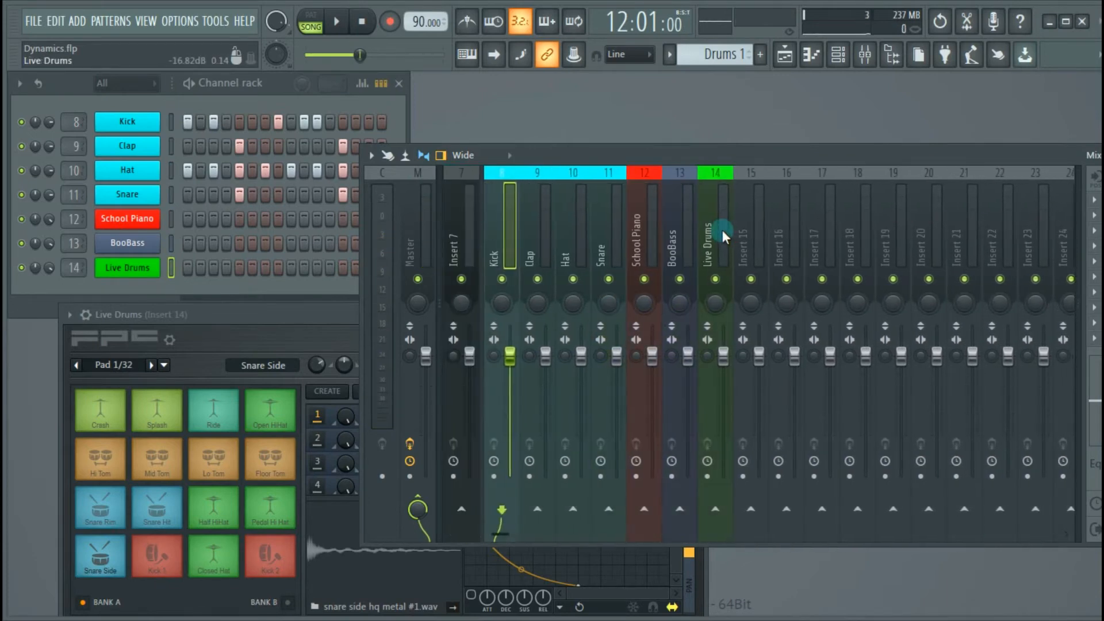
key("space")
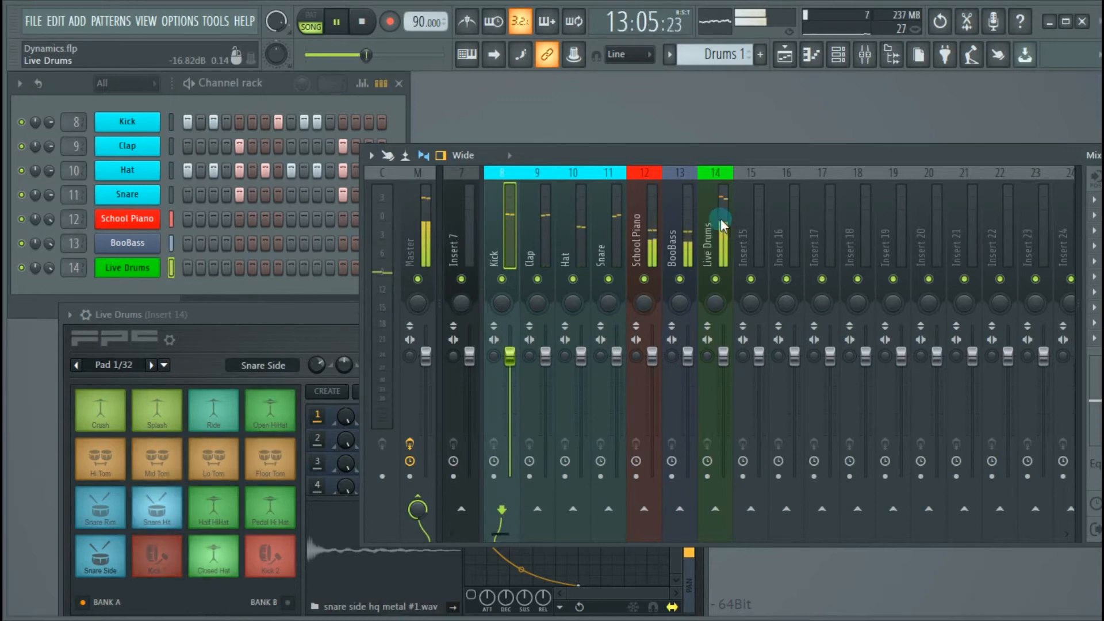
Stop playback and move the mixer window clear of the channel rack's step grid.
left_click_drag(717, 154, 677, 106)
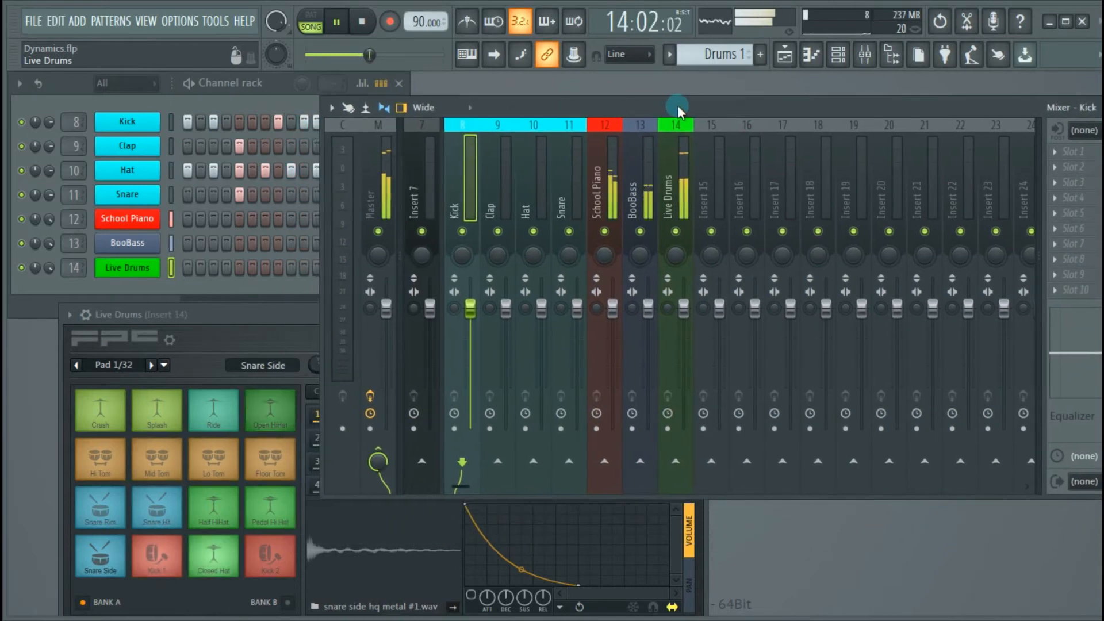
key("space")
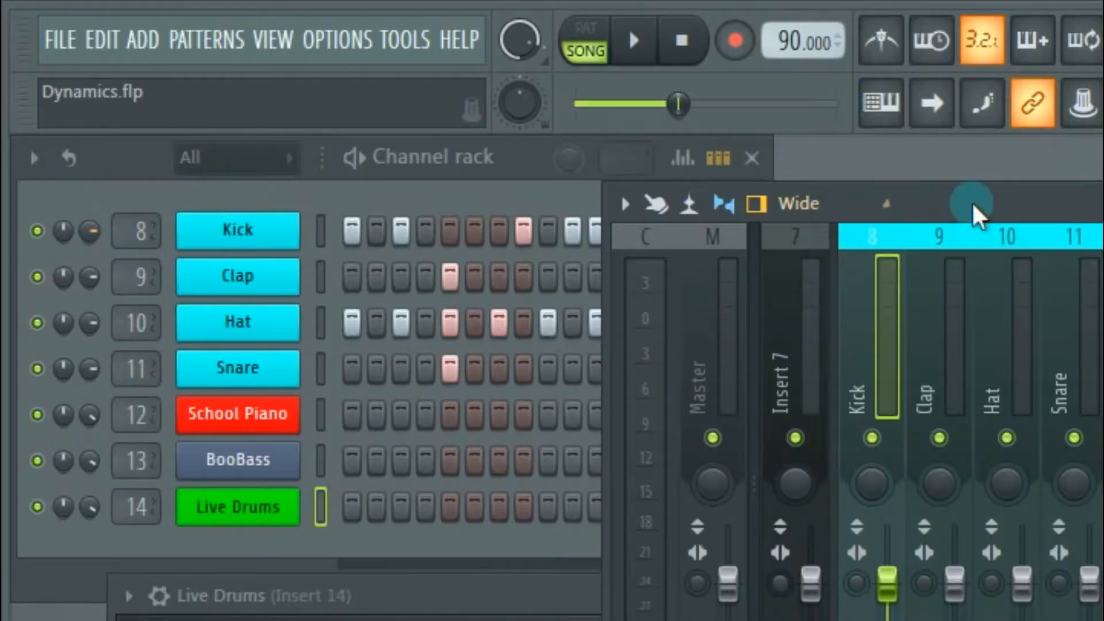
left_click_drag(971, 207, 1103, 219)
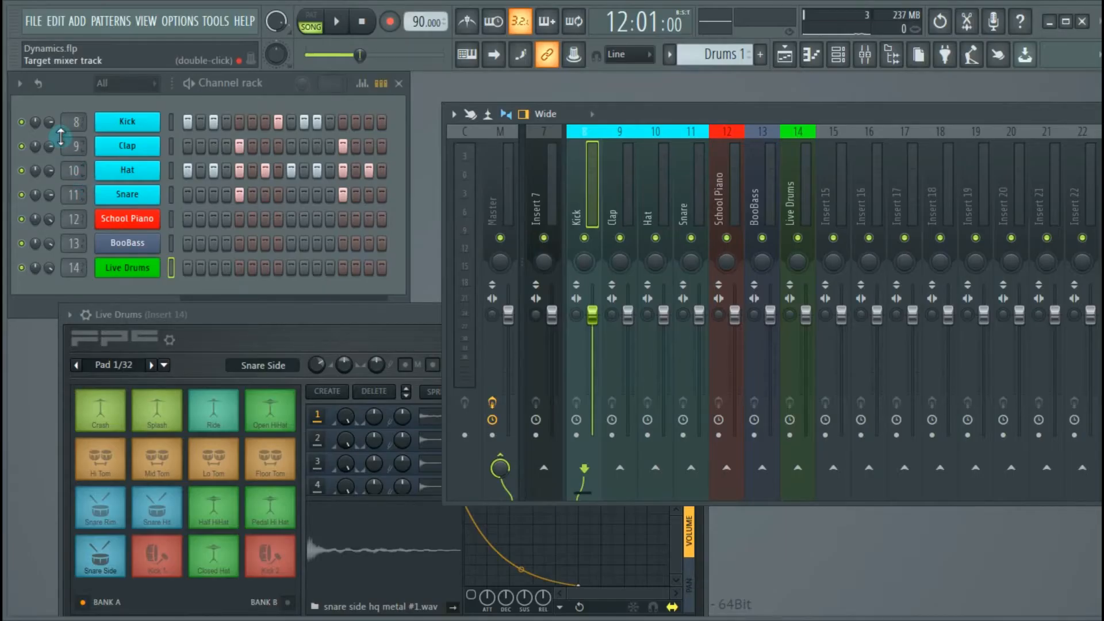
Try a slight change of the Kick channel's volume in the channel rack and set it back.
left_click(49, 122)
left_click_drag(49, 121, 50, 119)
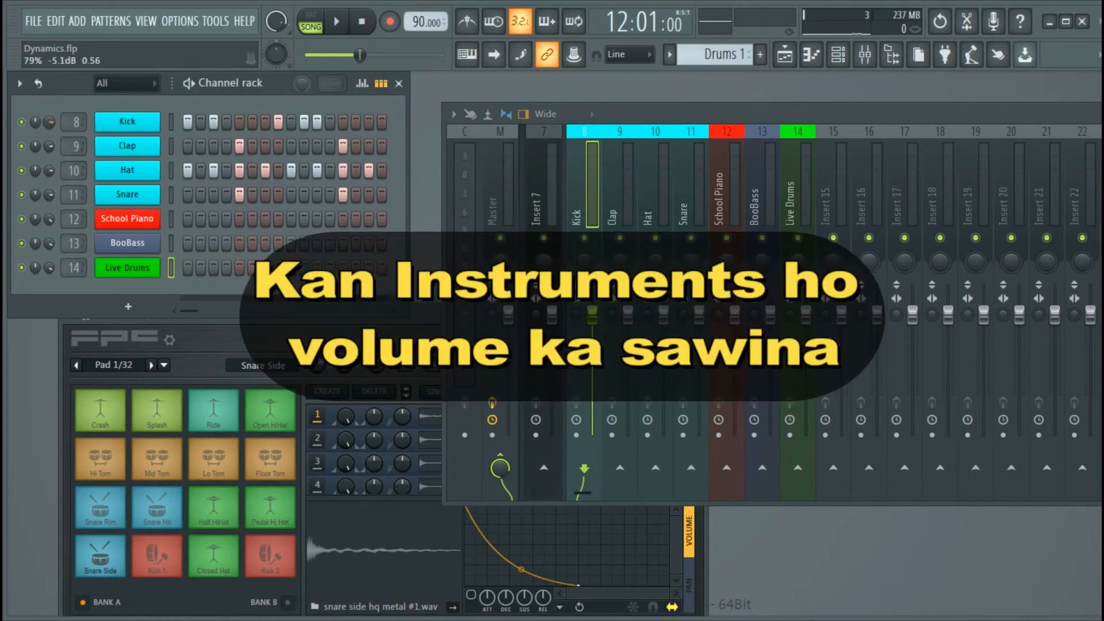
left_click_drag(49, 119, 50, 121)
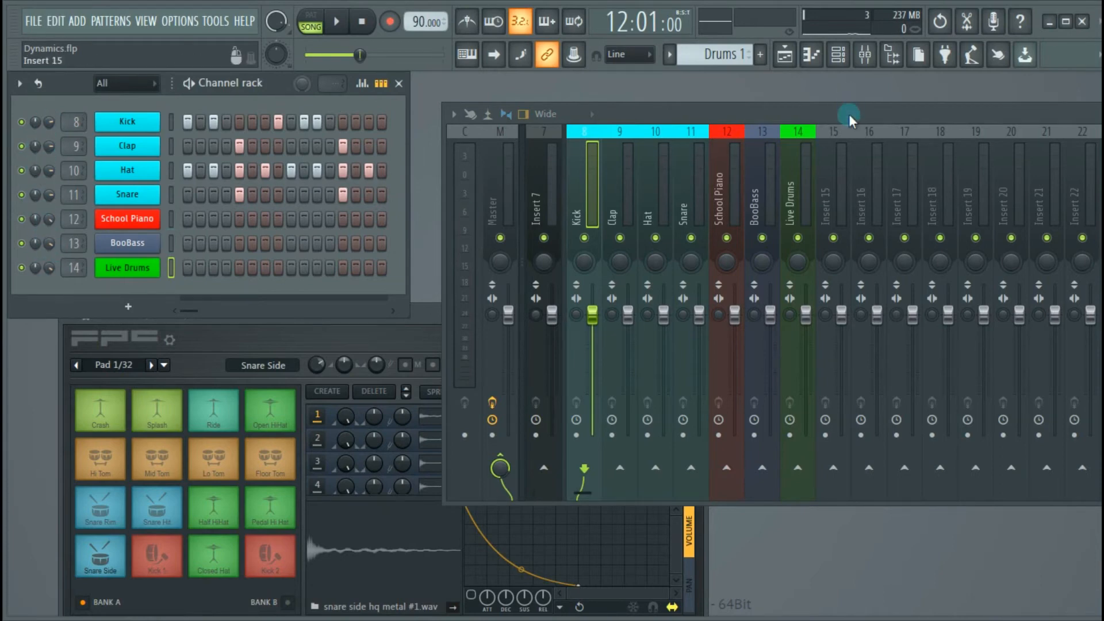
Lower the Live Drums fader in the mixer during playback, restore its level, and replay the song.
left_click_drag(849, 113, 731, 116)
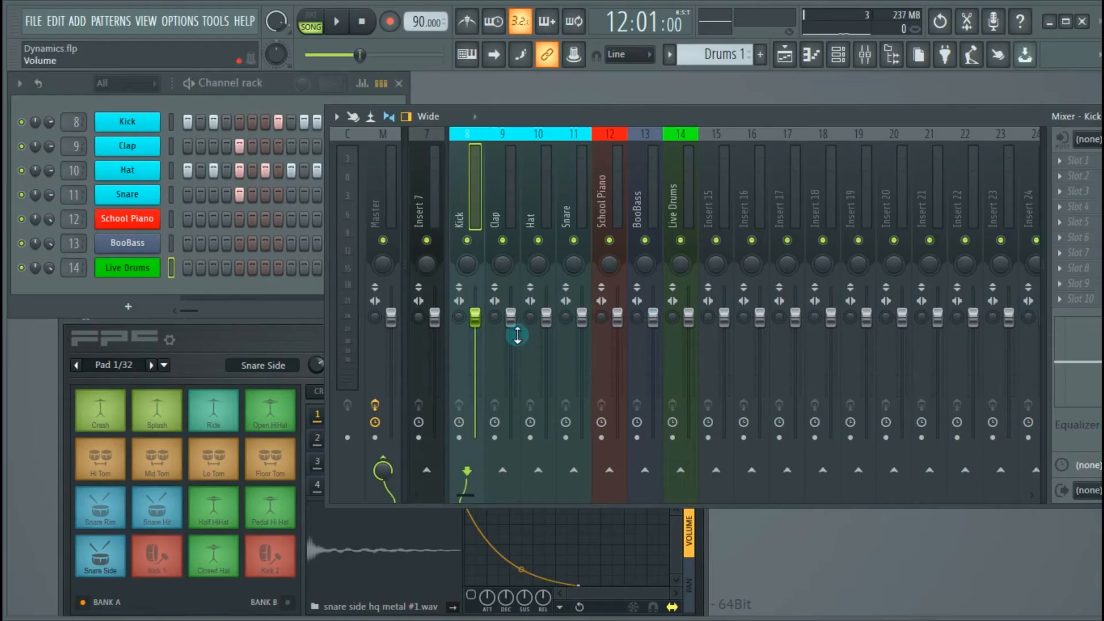
mouse_move(477, 317)
left_mouse_down()
mouse_move(475, 423)
mouse_move(475, 318)
left_mouse_up()
left_click_drag(689, 317, 689, 405)
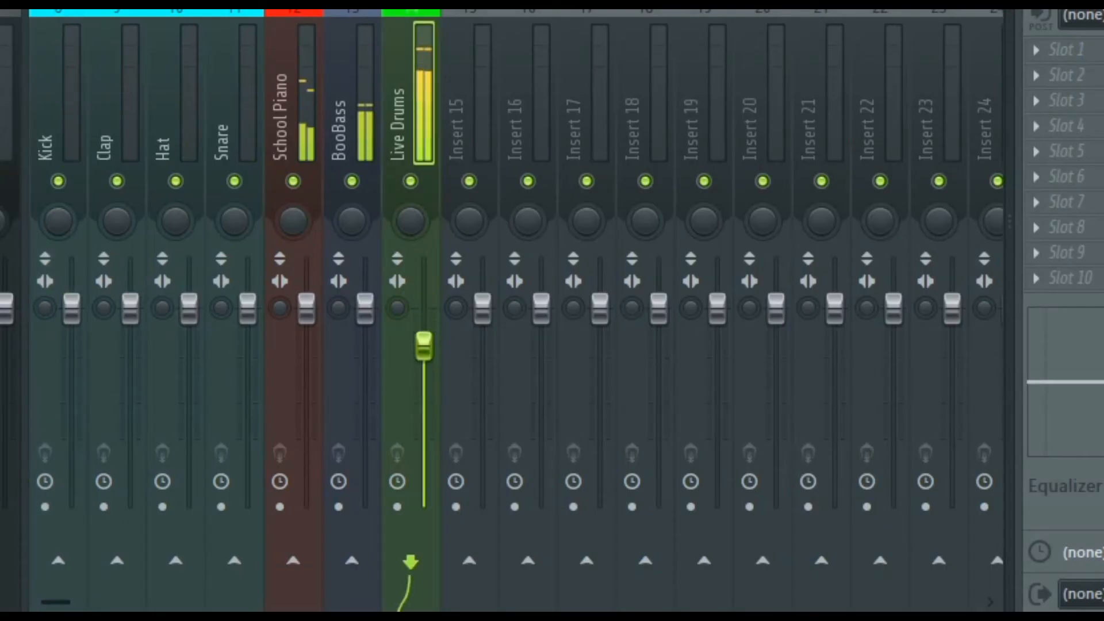
left_click_drag(424, 452, 423, 308)
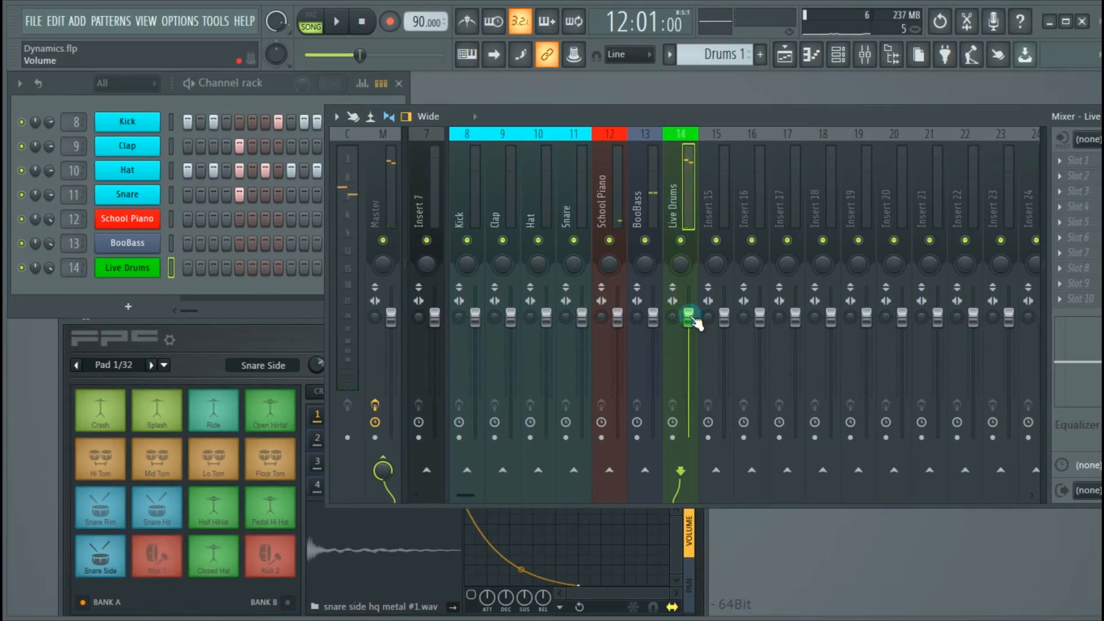
key("space")
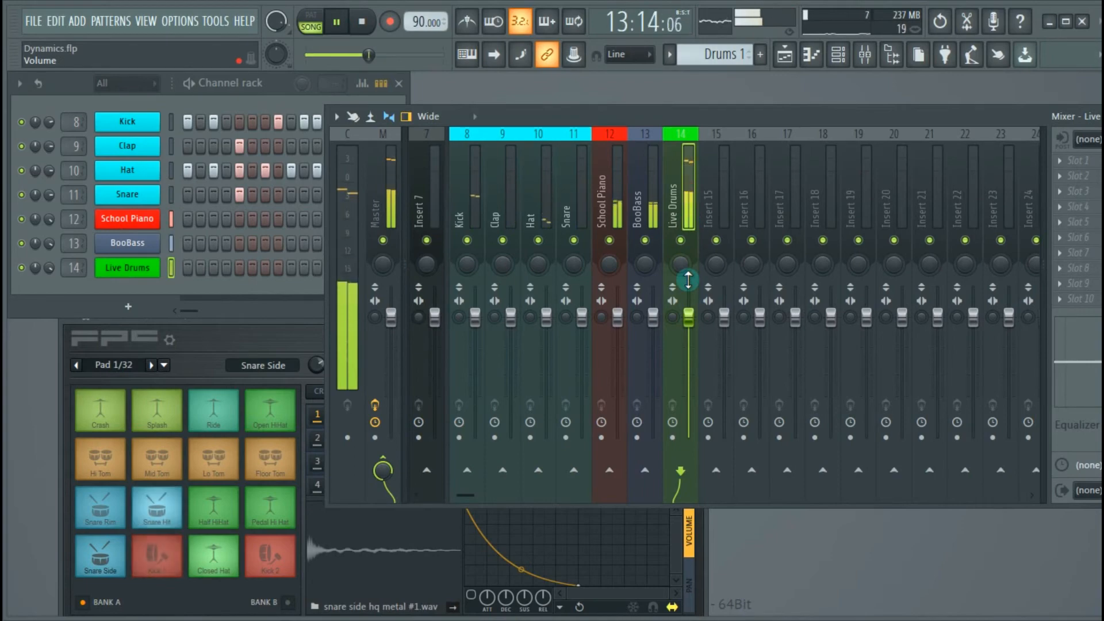
key("space")
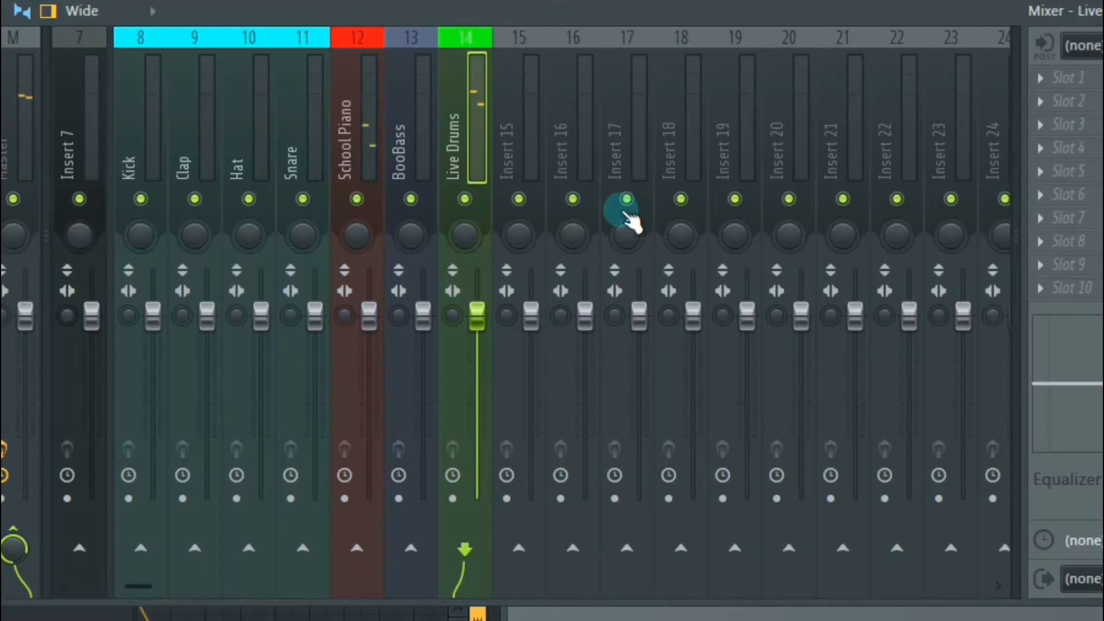
Mute and unmute Insert 15 in the mixer, and do the same with Live Drums during playback.
left_click(519, 199)
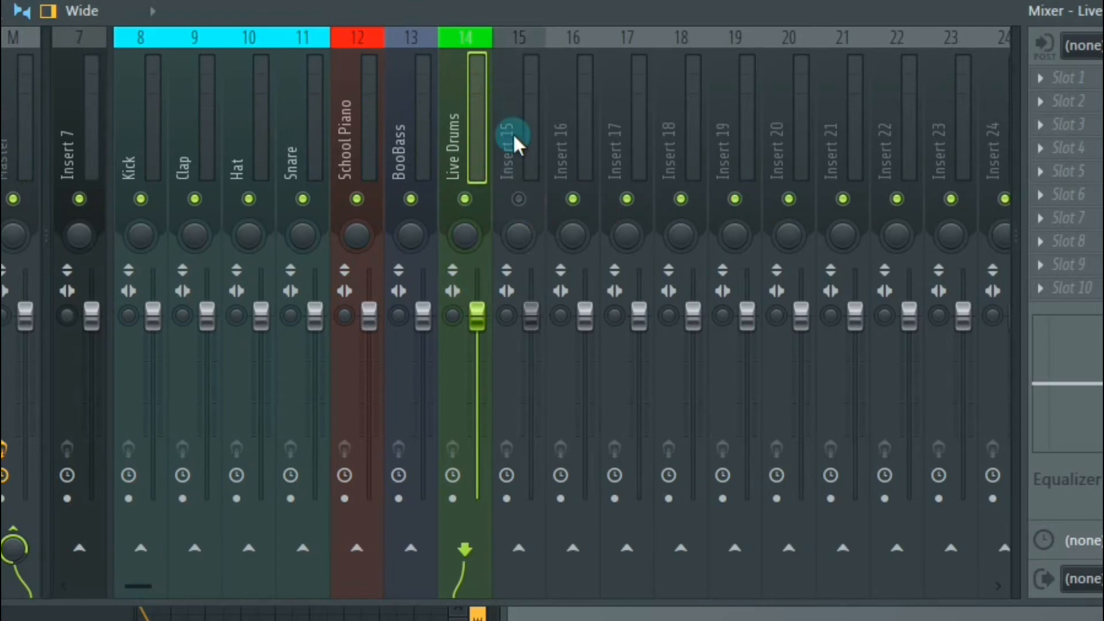
left_click(519, 199)
left_click(464, 199)
key("space")
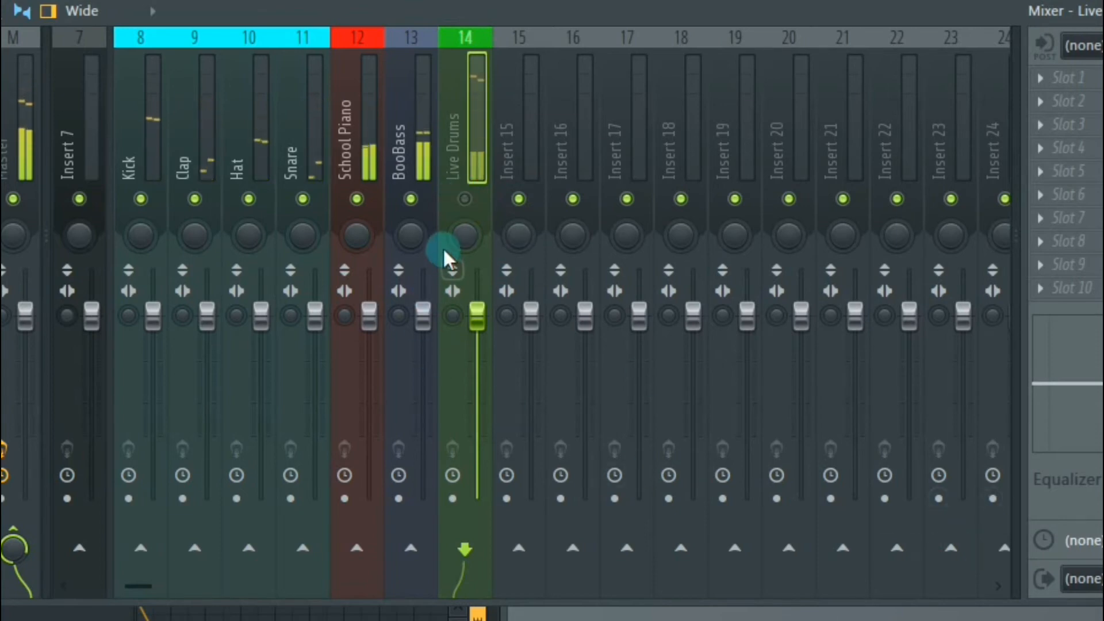
left_click(464, 198)
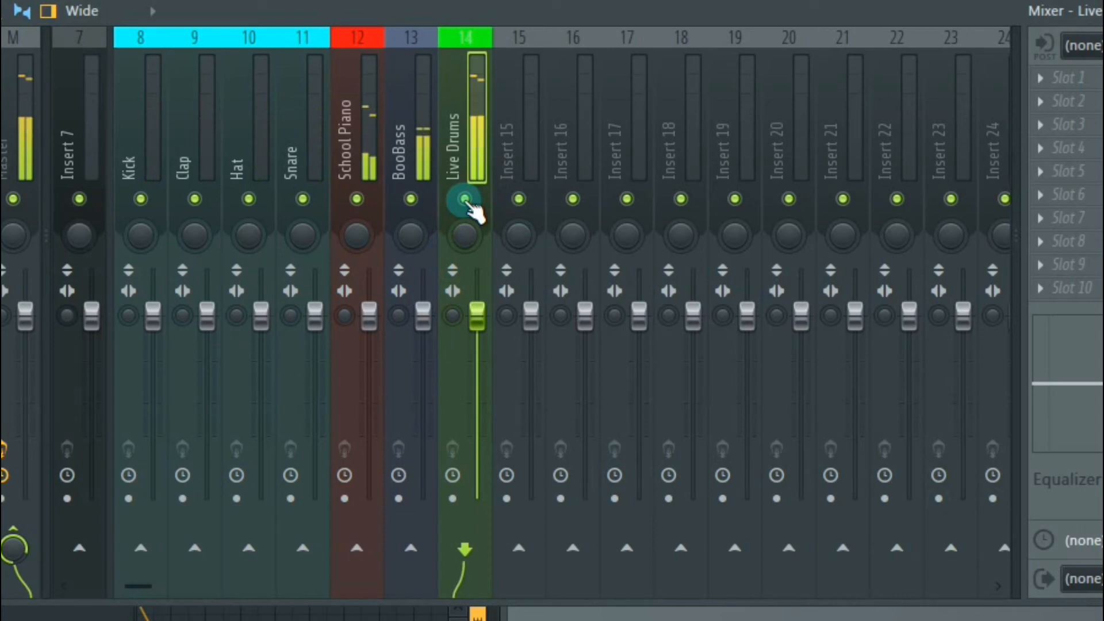
key("space")
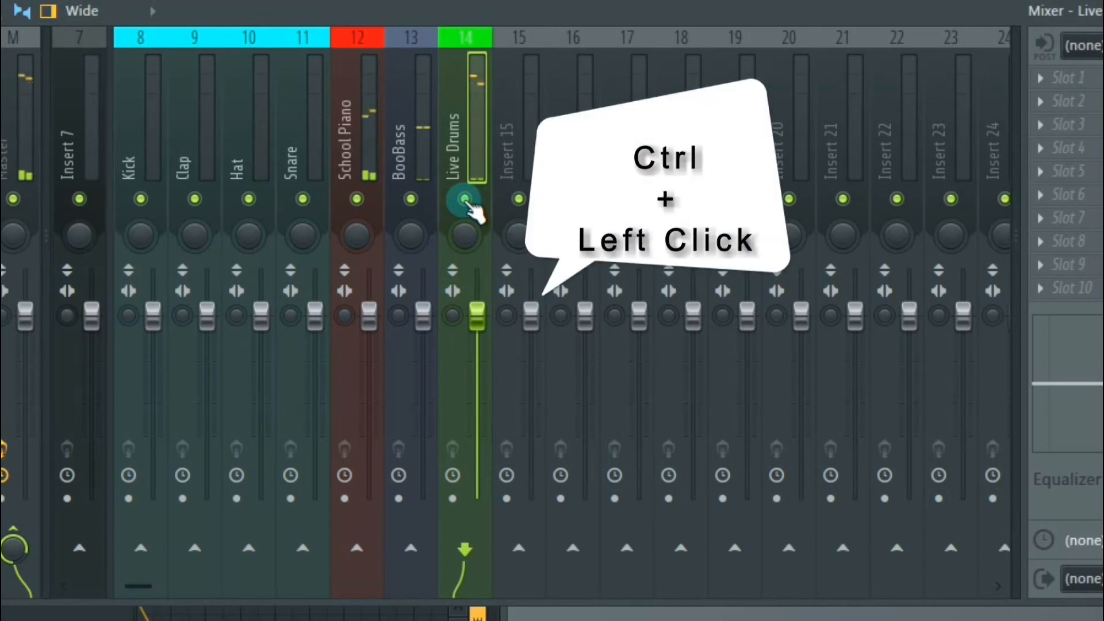
Solo Live Drums, School Piano and BooBass one after another in the mixer during playback, and turn all tracks back on.
key("space")
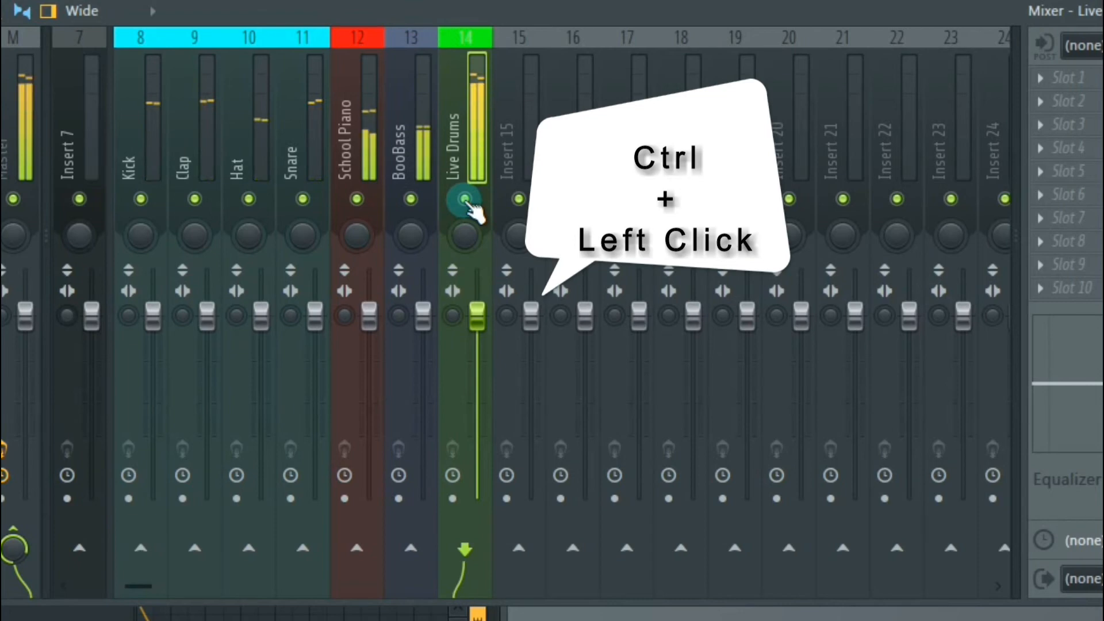
left_click(465, 199, "ctrl")
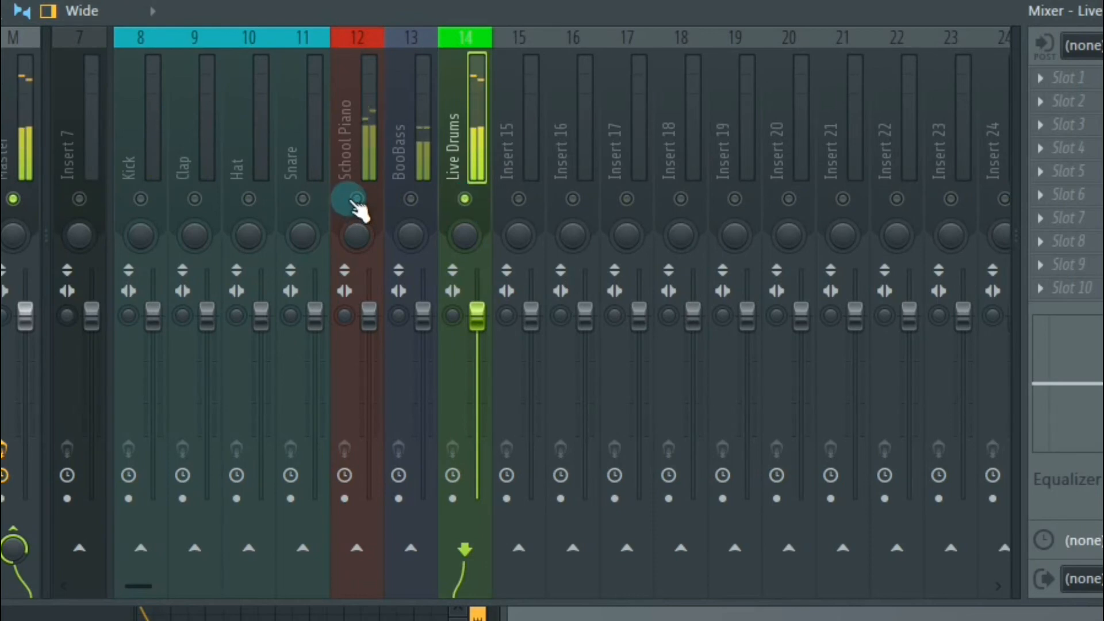
left_click(357, 199, "ctrl")
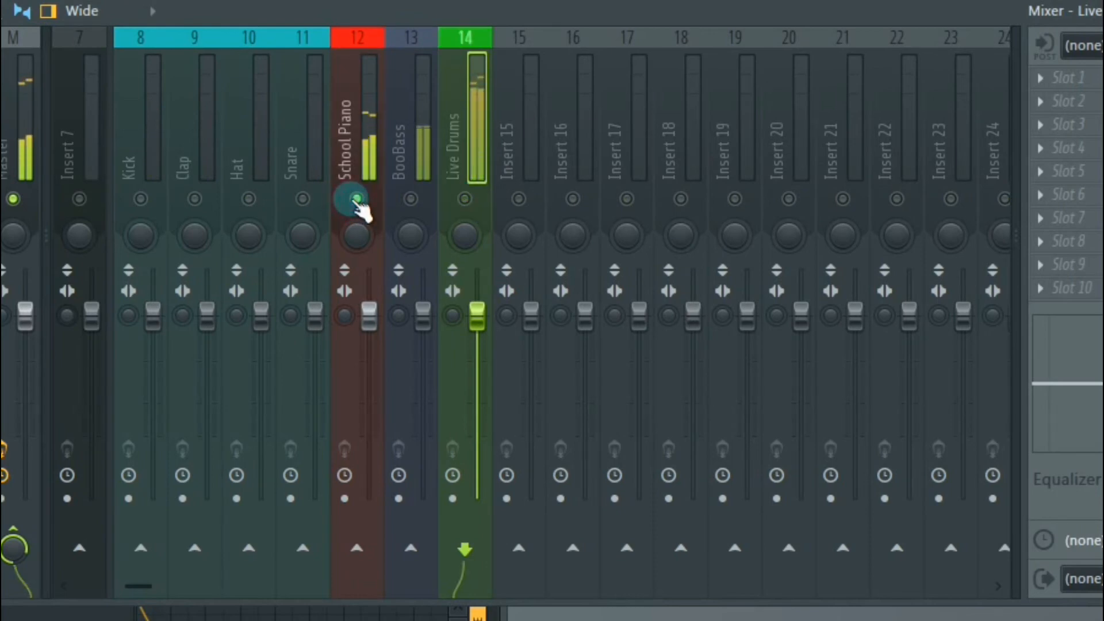
left_click(410, 199, "ctrl")
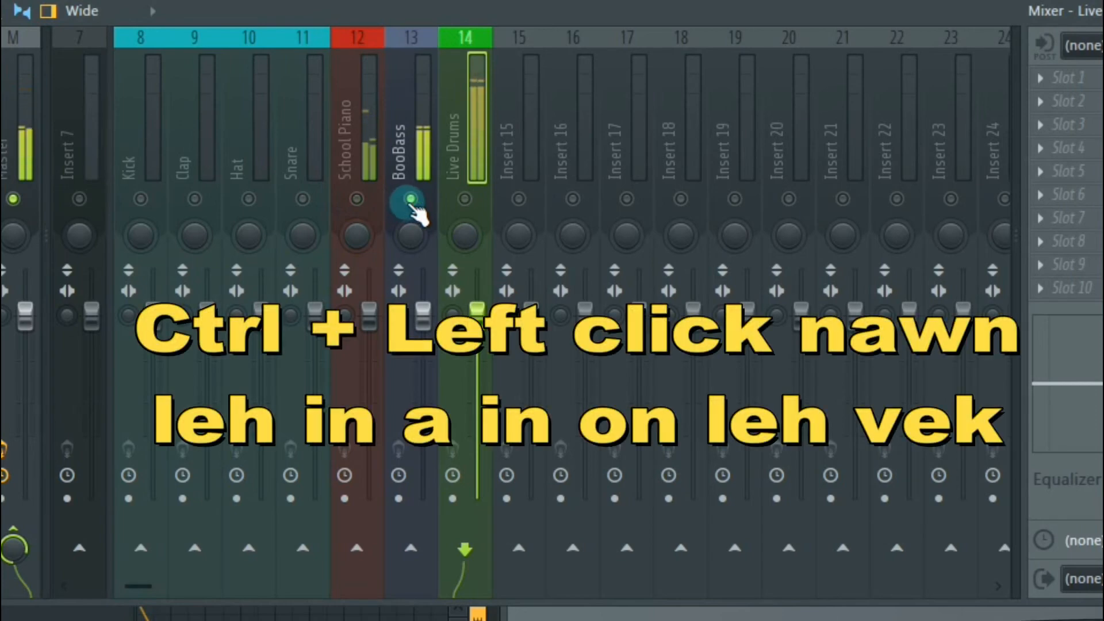
left_click(410, 199, "ctrl")
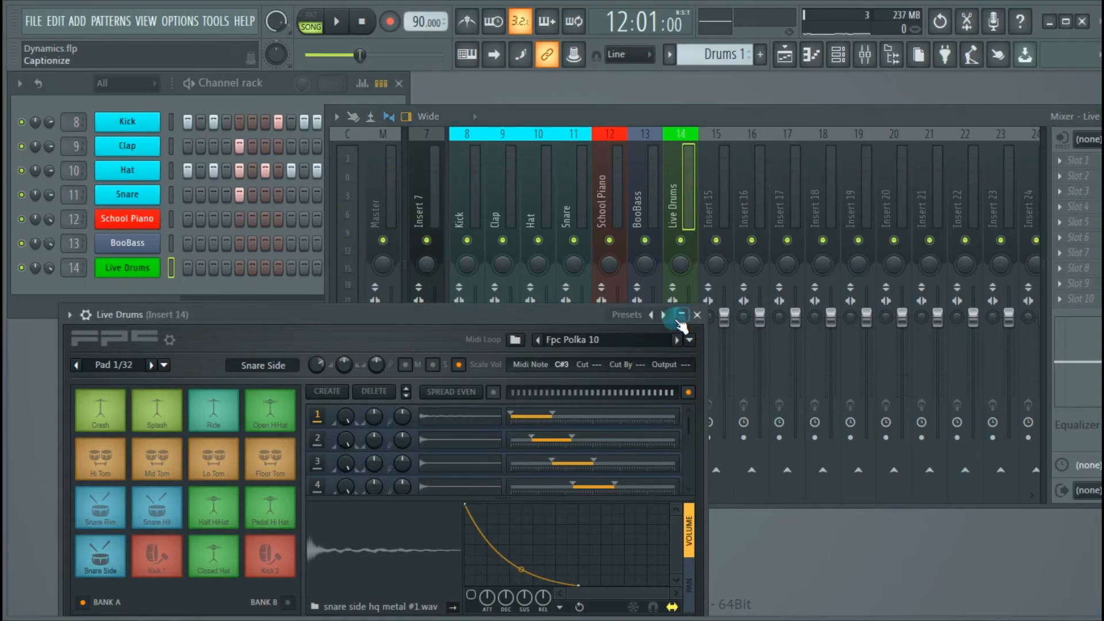
Close the Live Drums plugin window and open the playlist.
left_click(696, 314)
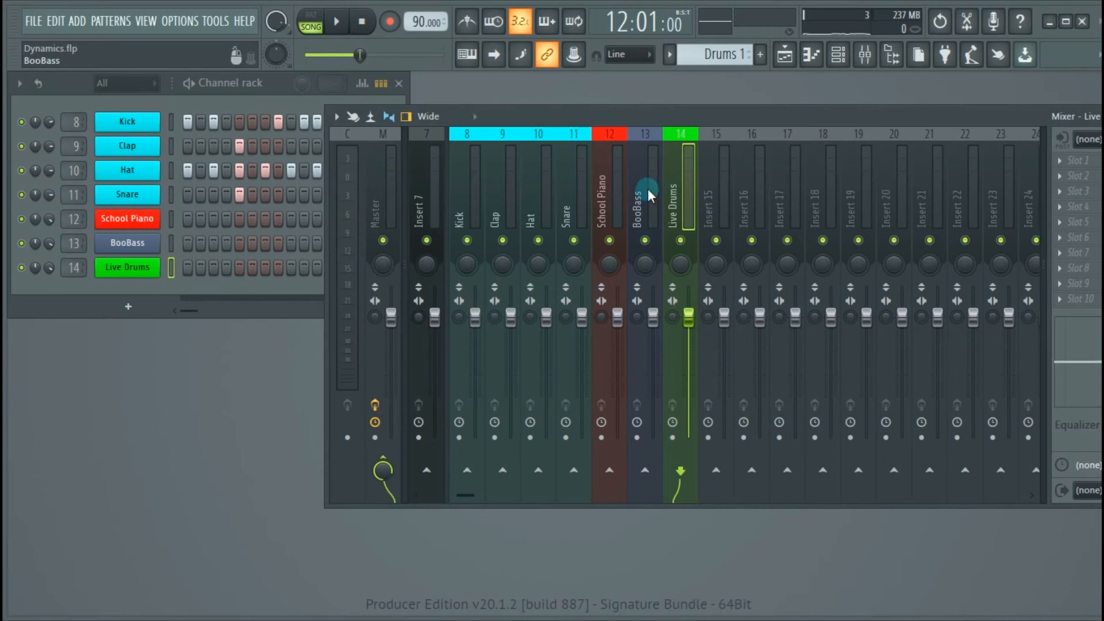
left_click(783, 56)
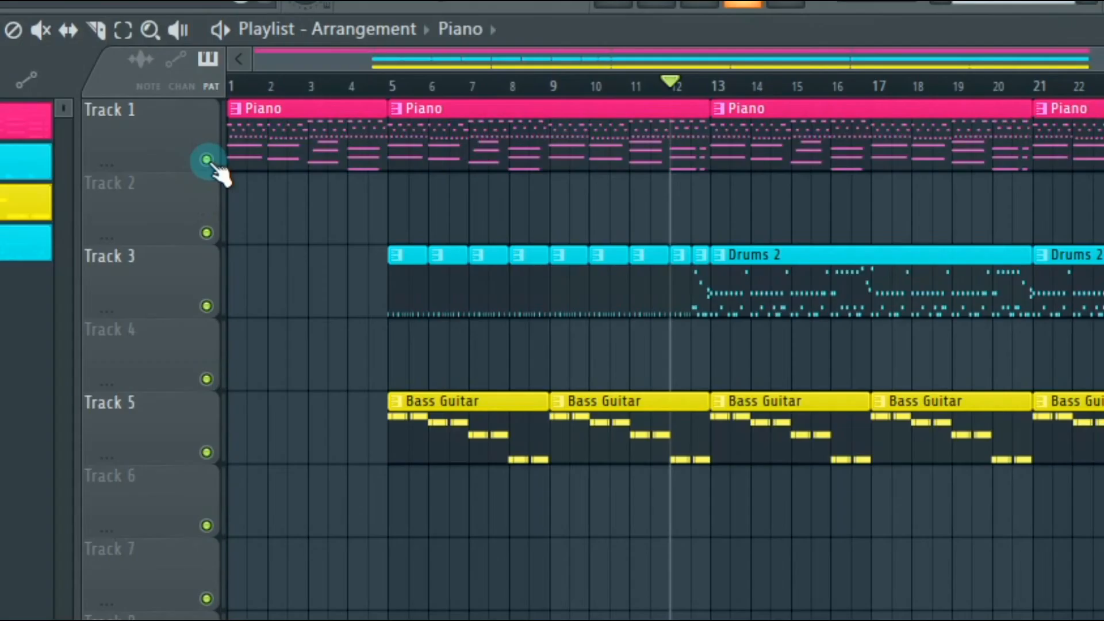
Solo playlist Track 1 during playback, turn Track 3 on alongside it, and turn all playlist tracks back on.
right_click(206, 160)
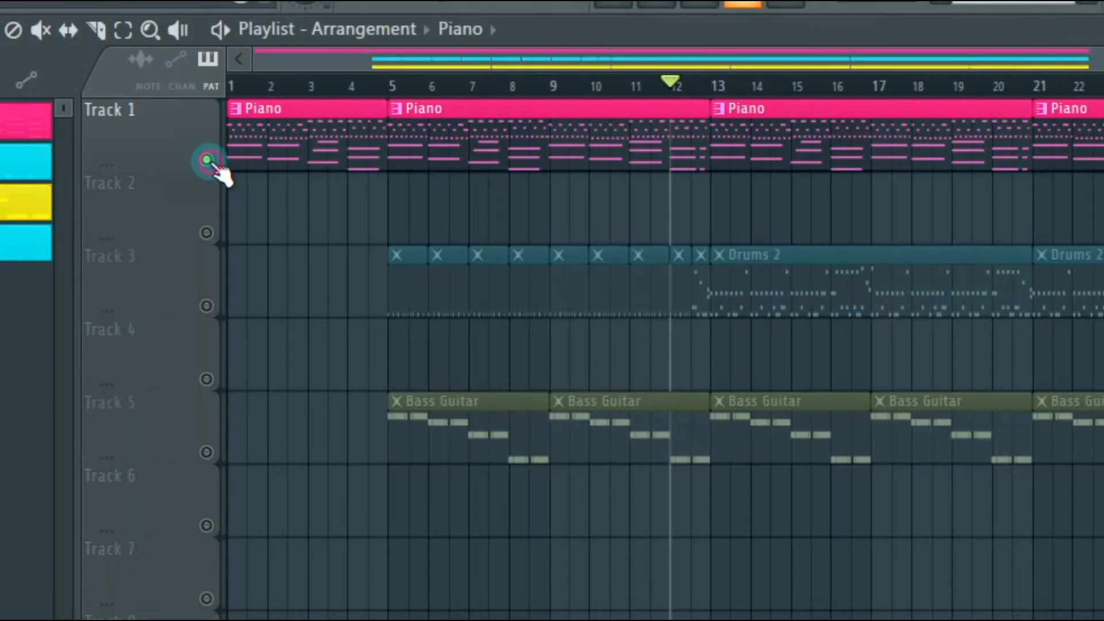
key("space")
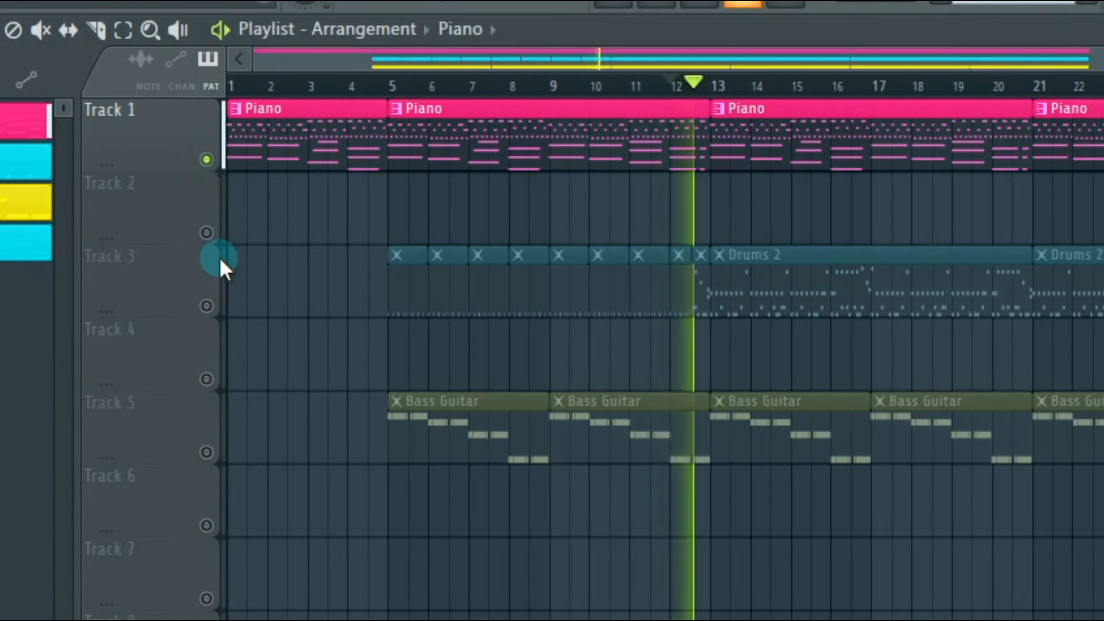
left_click(206, 306)
key("space")
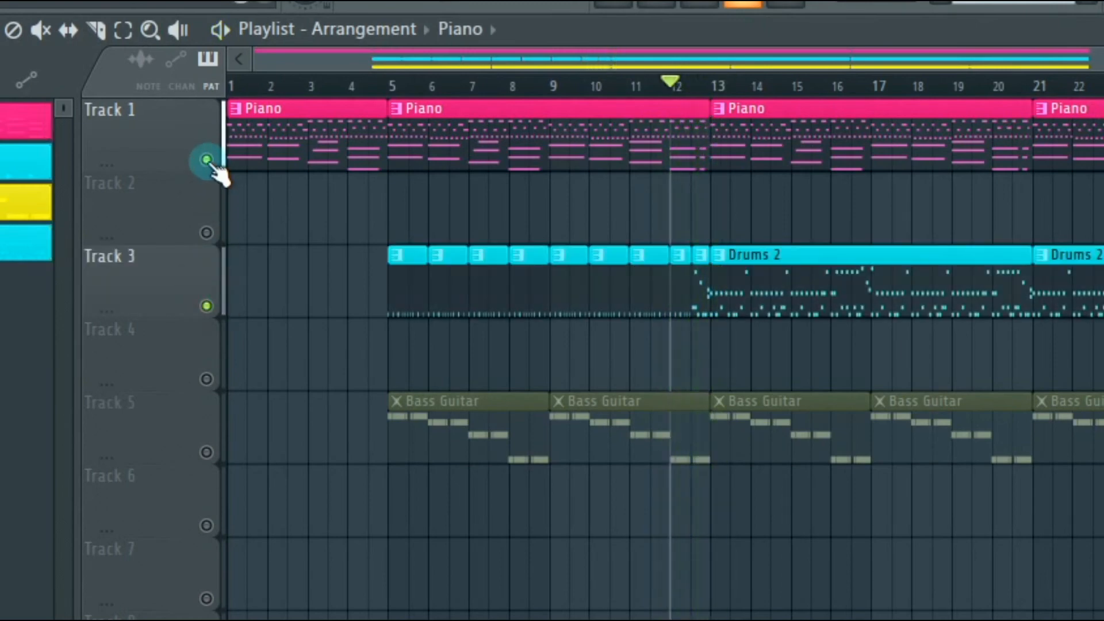
right_click(206, 159)
right_click(206, 160)
Play the song, show the mixer over the playlist, place it below Track 3's clips, and restart playback.
key("space")
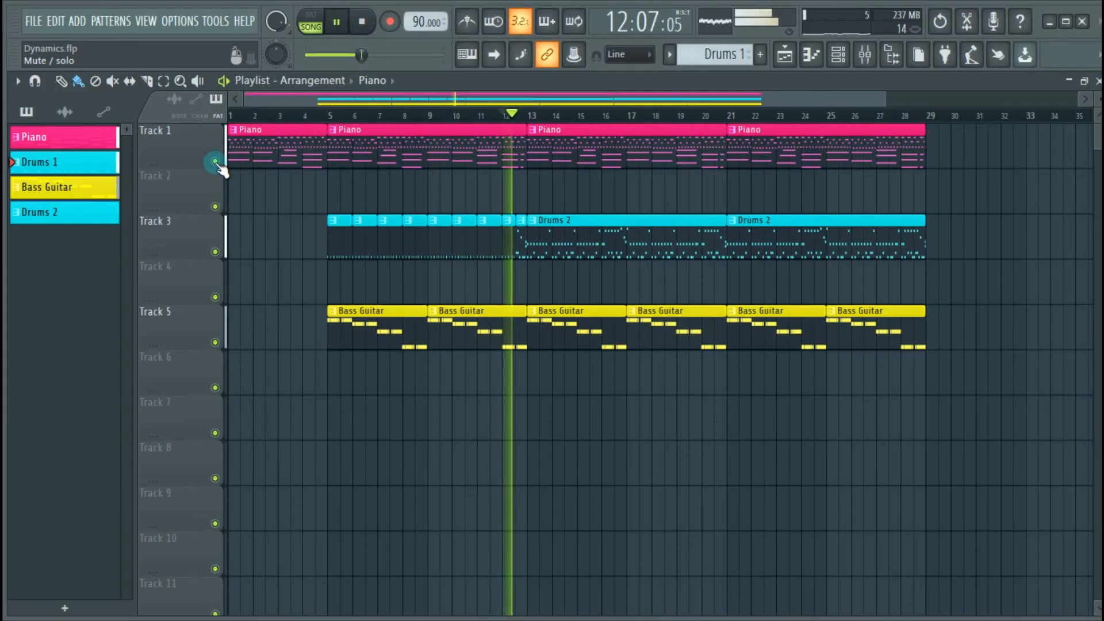
key("F9")
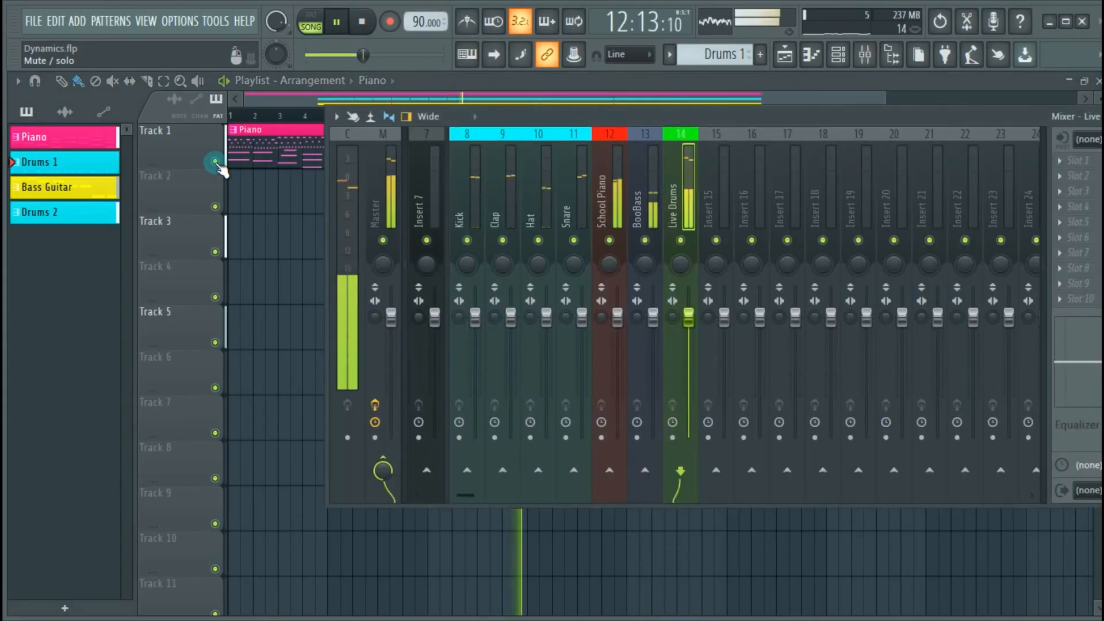
left_click_drag(587, 122, 584, 288)
key("space")
key("space")
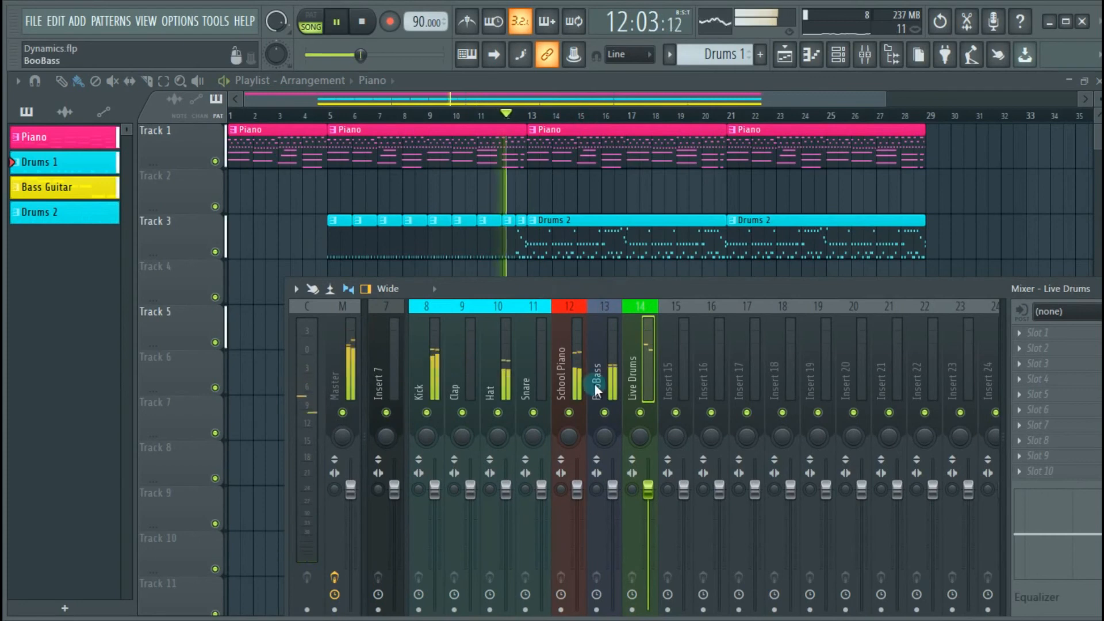
Solo School Piano and switch the solo to BooBass in the mixer during playback.
left_click(568, 413, "ctrl")
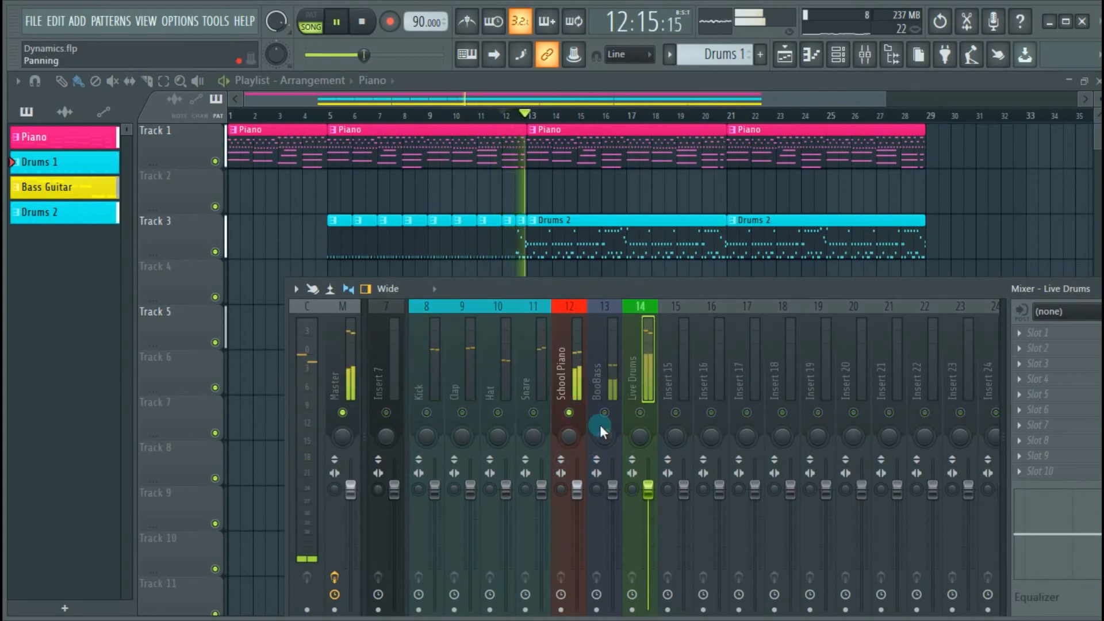
left_click(605, 412)
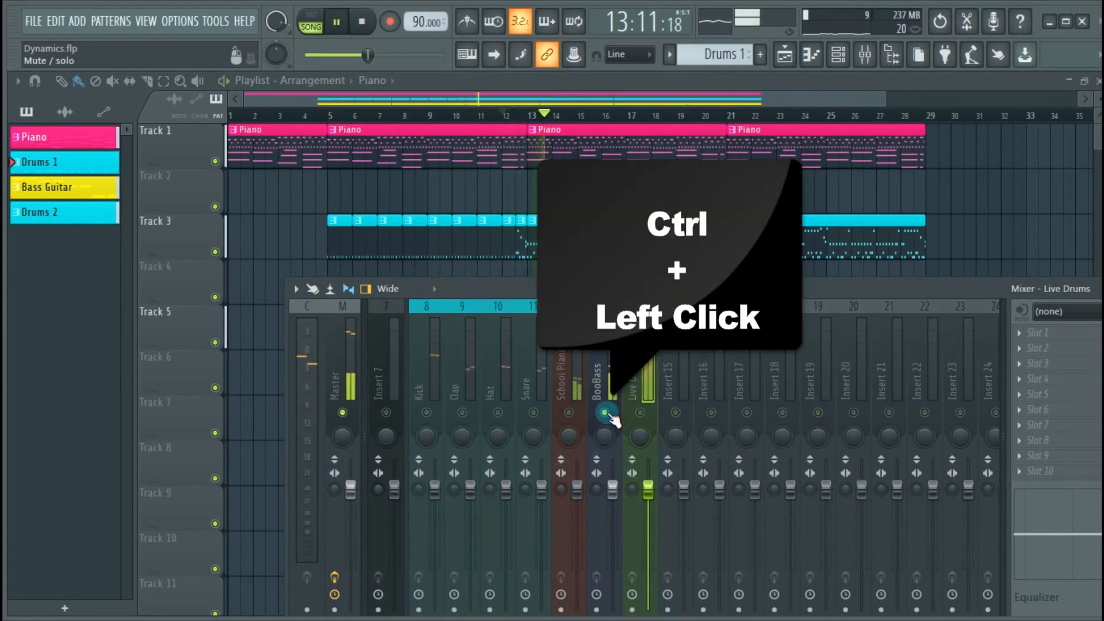
Switch the mixer solo to Live Drums during playback, stop the song, and turn all mixer tracks back on.
left_click(641, 413, "ctrl")
left_click(641, 413, "ctrl")
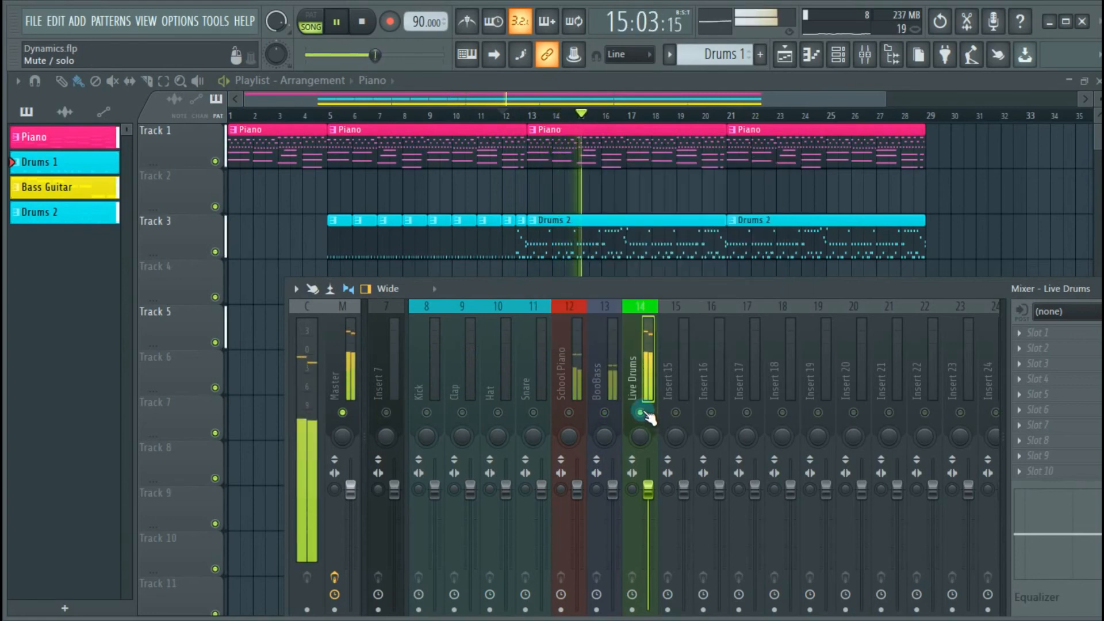
key("space")
left_click(641, 412, "ctrl")
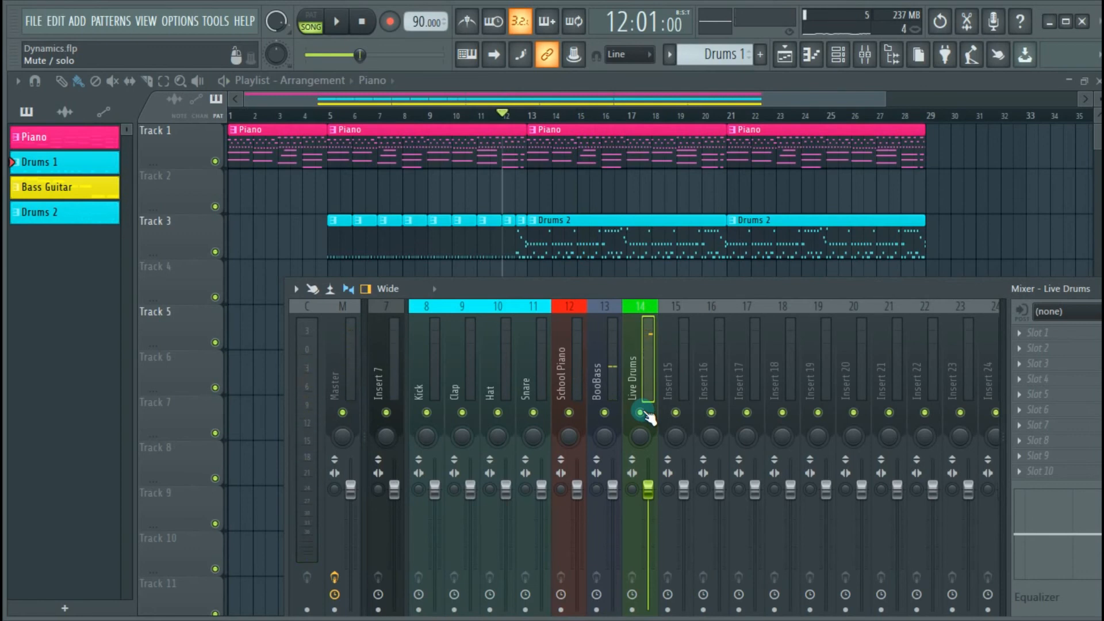
Move the mixer up over playlist Track 3, bring the playlist in front of it, and show the mixer again.
left_click_drag(646, 288, 636, 221)
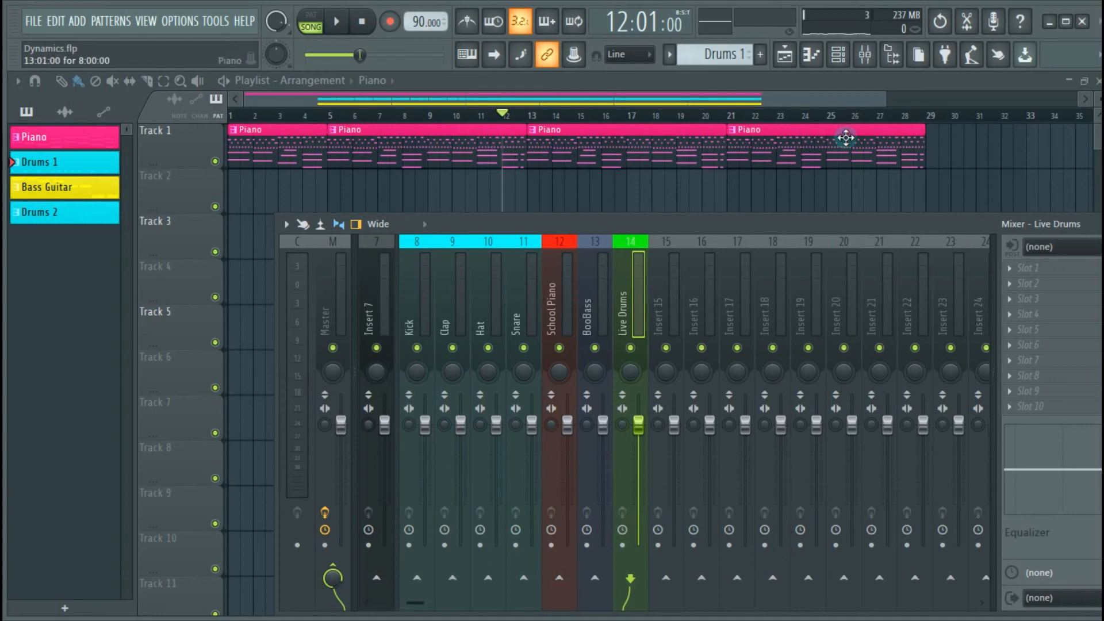
left_click(764, 86)
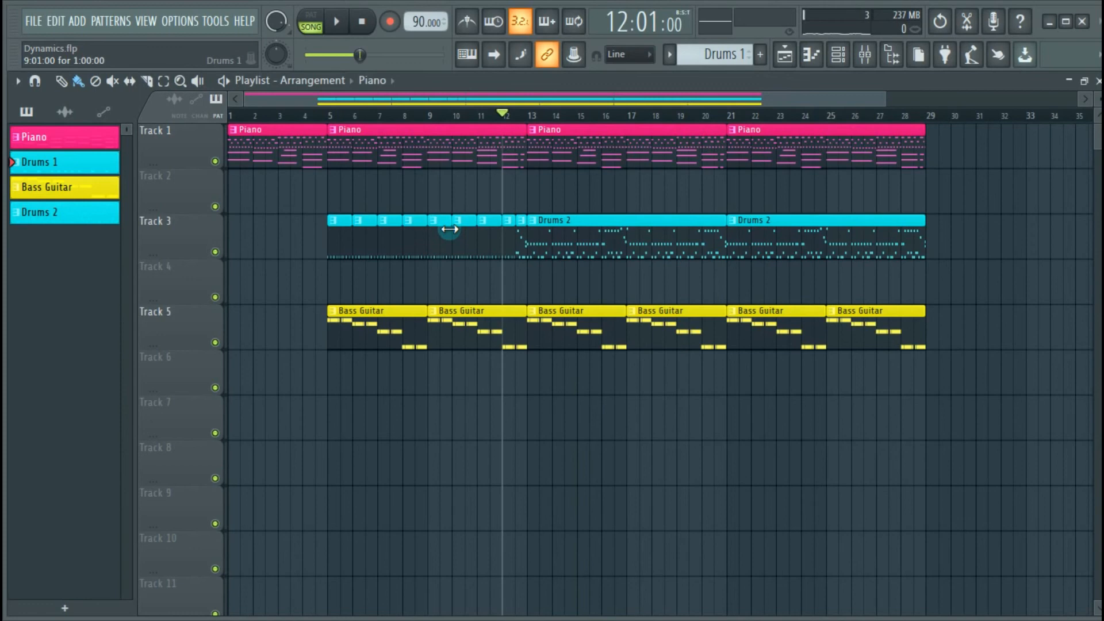
key("F9")
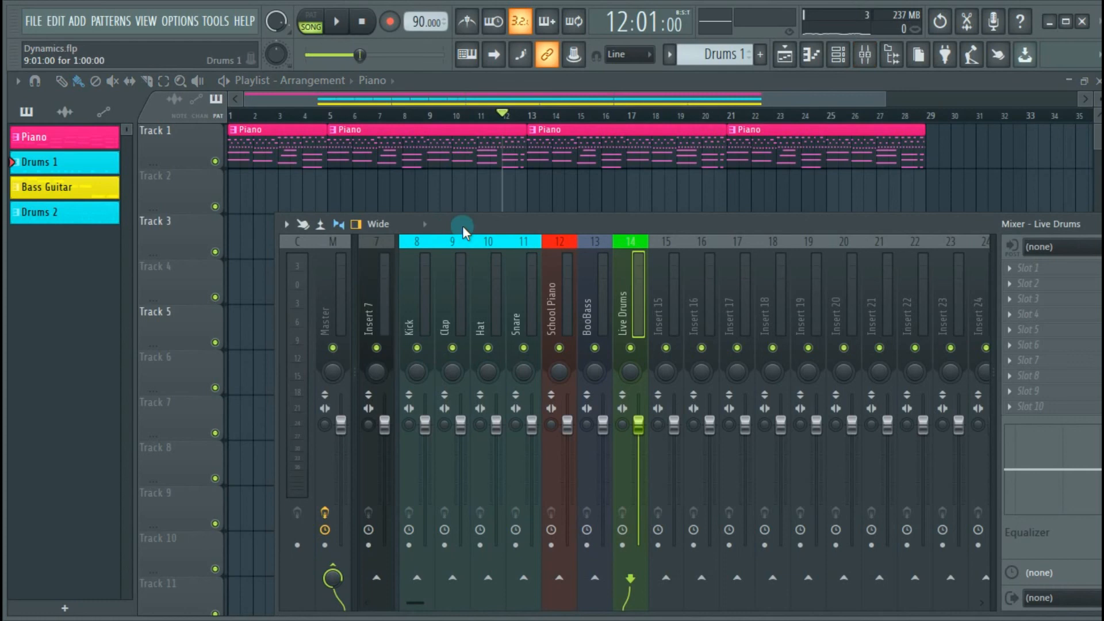
Select the Kick insert and look through the mixer inserts before and after the routed tracks.
left_click(416, 299)
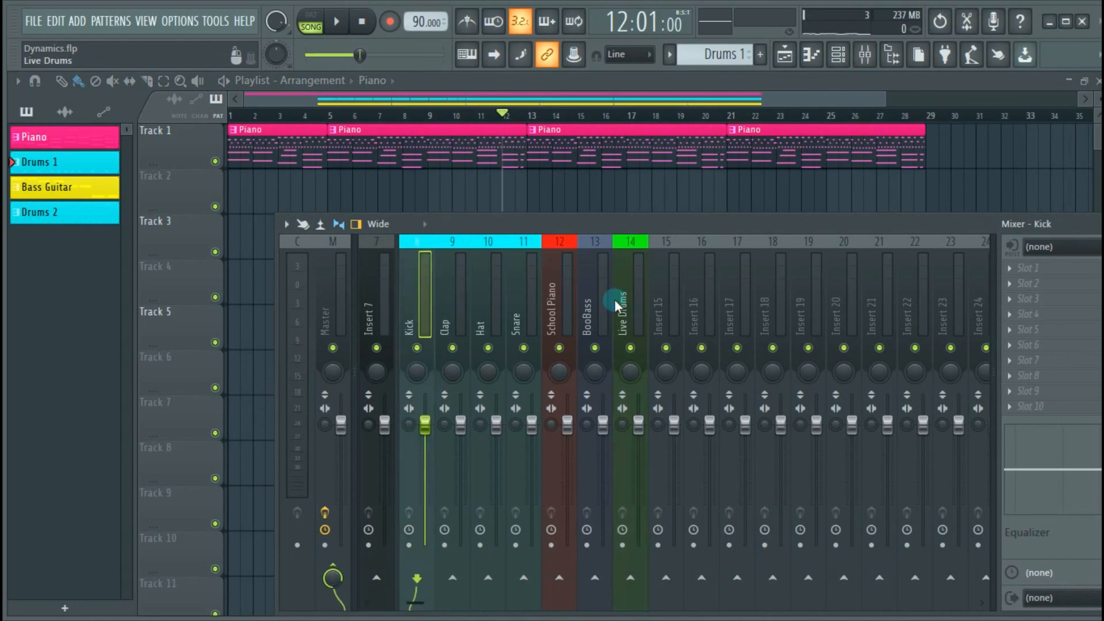
scroll(435, 277, "up", 6)
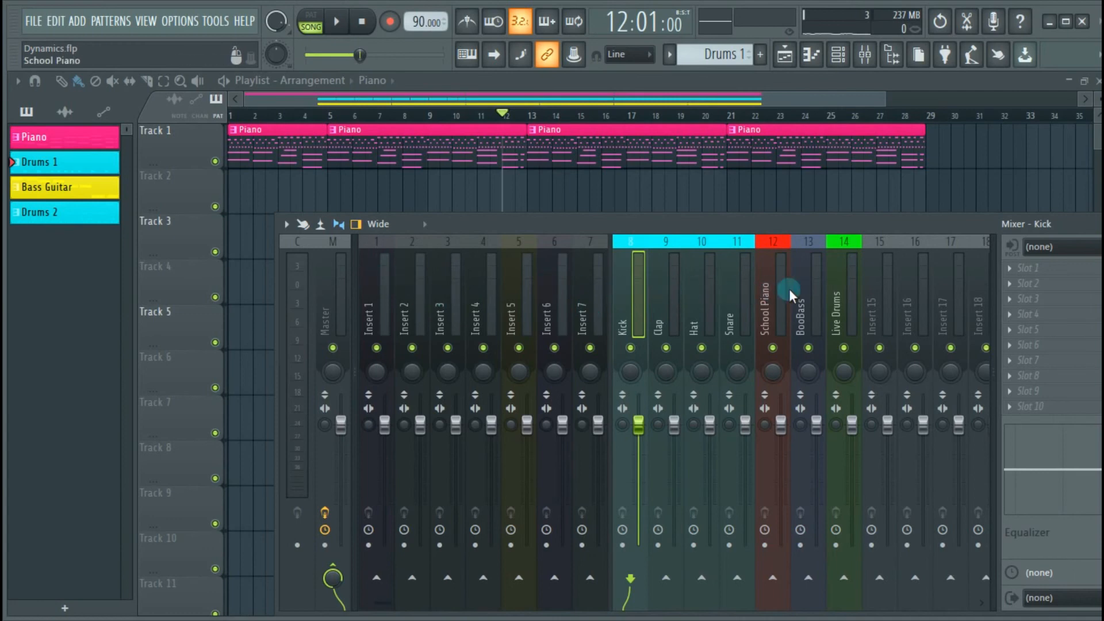
scroll(698, 286, "down", 6)
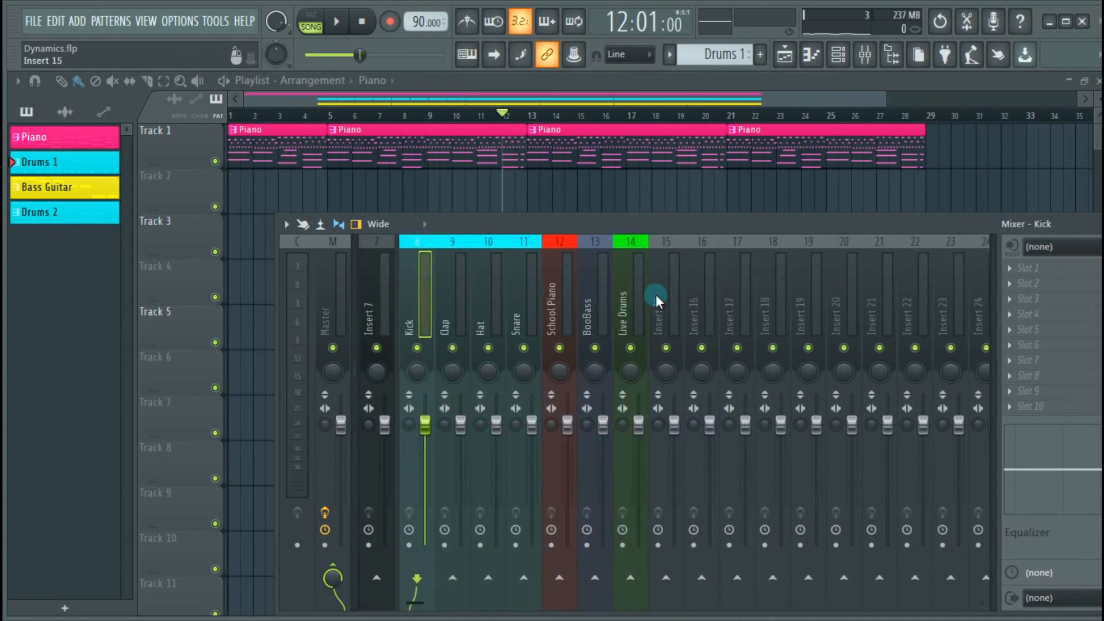
scroll(817, 295, "down", 6)
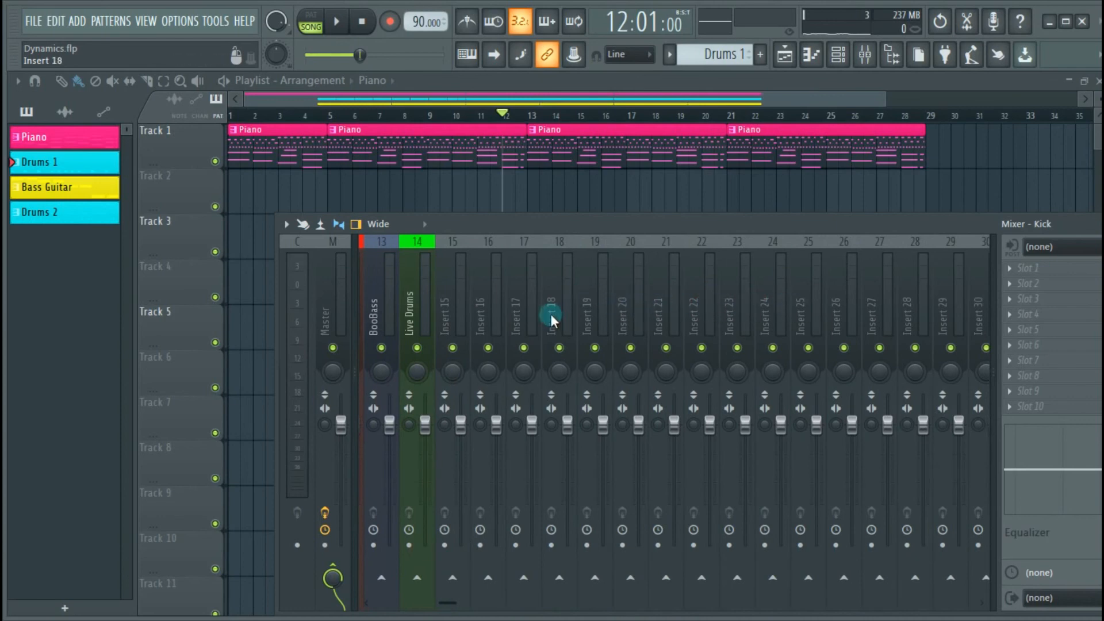
scroll(550, 314, "up", 12)
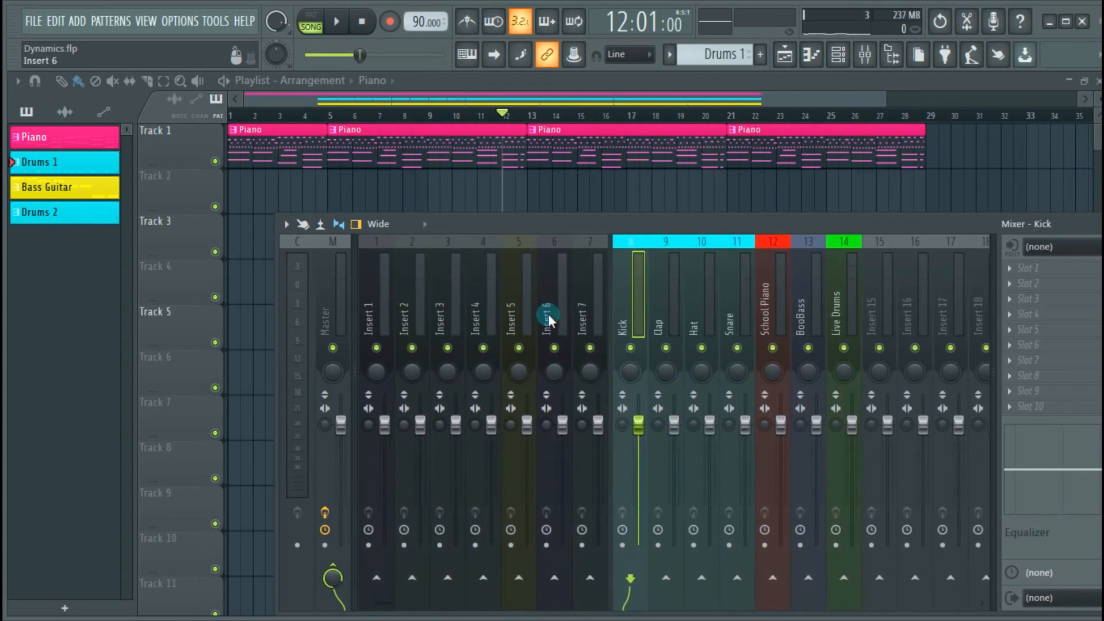
scroll(547, 308, "down", 6)
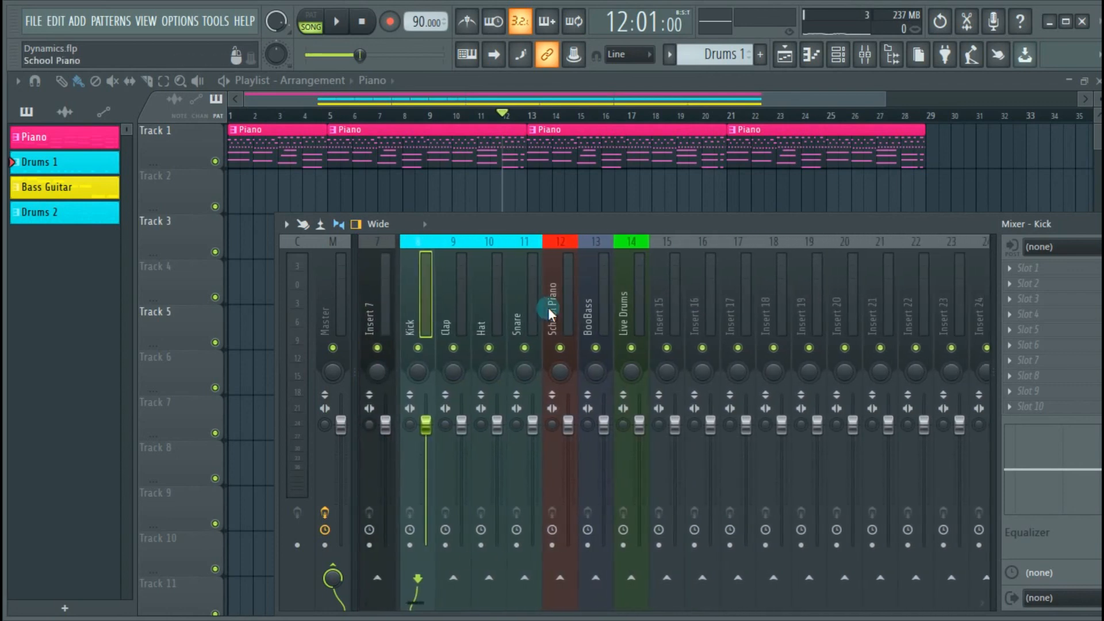
scroll(547, 307, "up", 6)
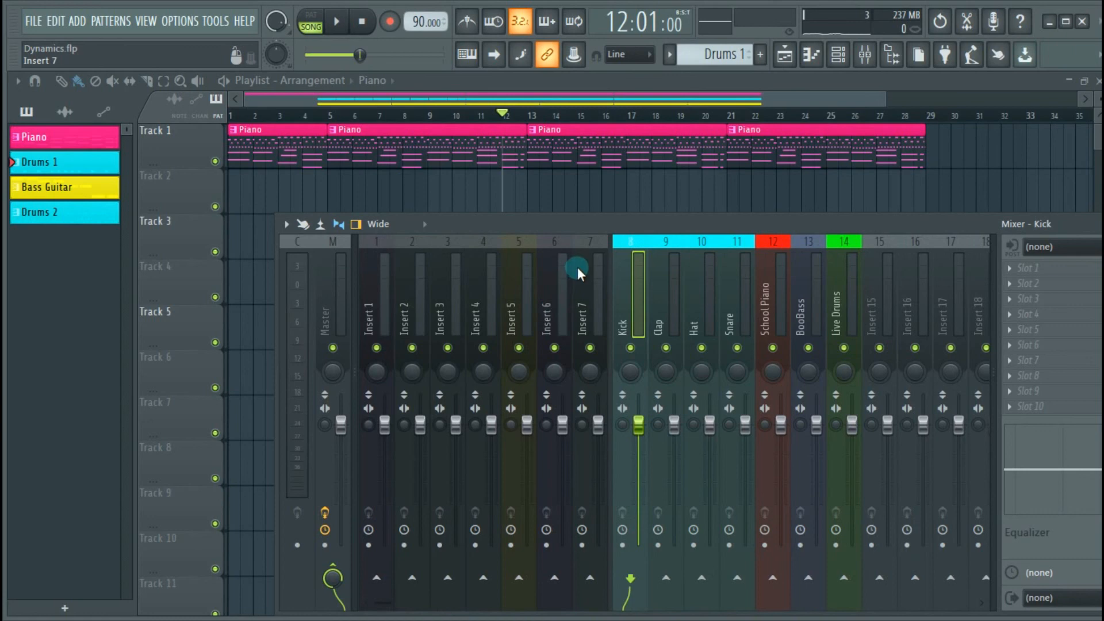
Select Insert 1, Insert 16, Kick, Insert 6 and Hat in turn in the mixer.
left_click(380, 311)
left_click(923, 324)
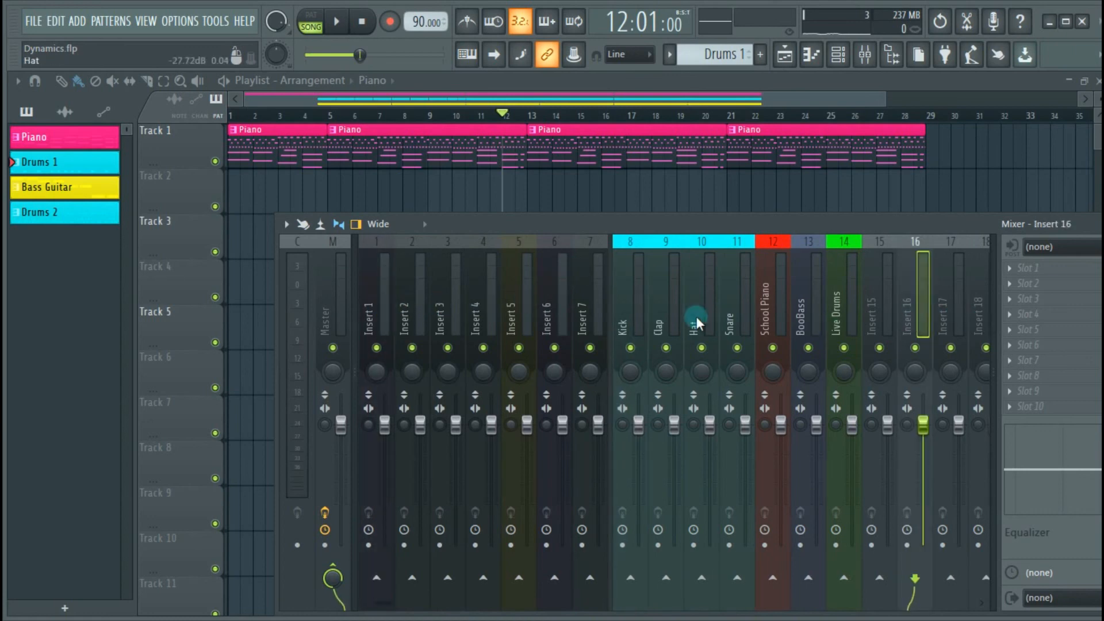
left_click(638, 314)
left_click(553, 319)
left_click(707, 314)
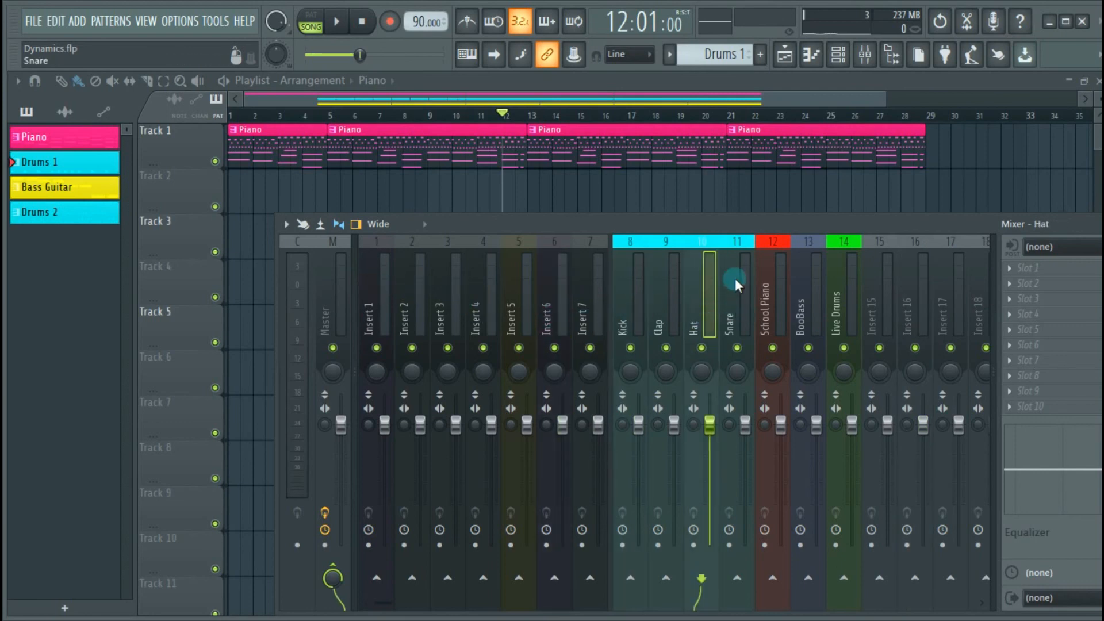
Move the mixer window so its effect slots are fully visible, close it, and open it again.
left_click_drag(815, 228, 664, 240)
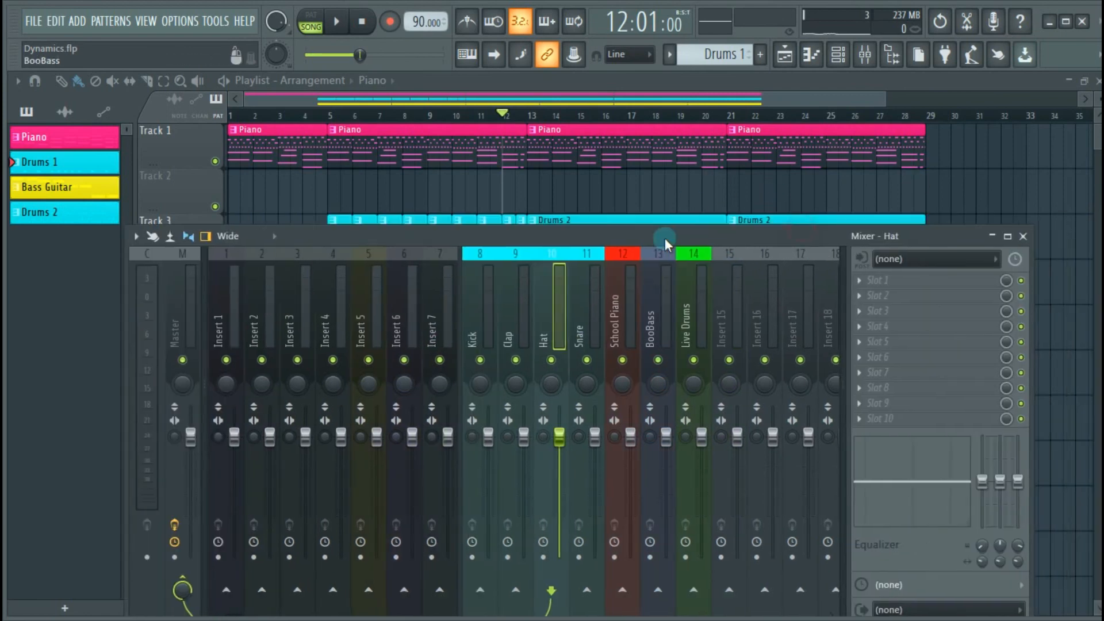
left_click(1025, 239)
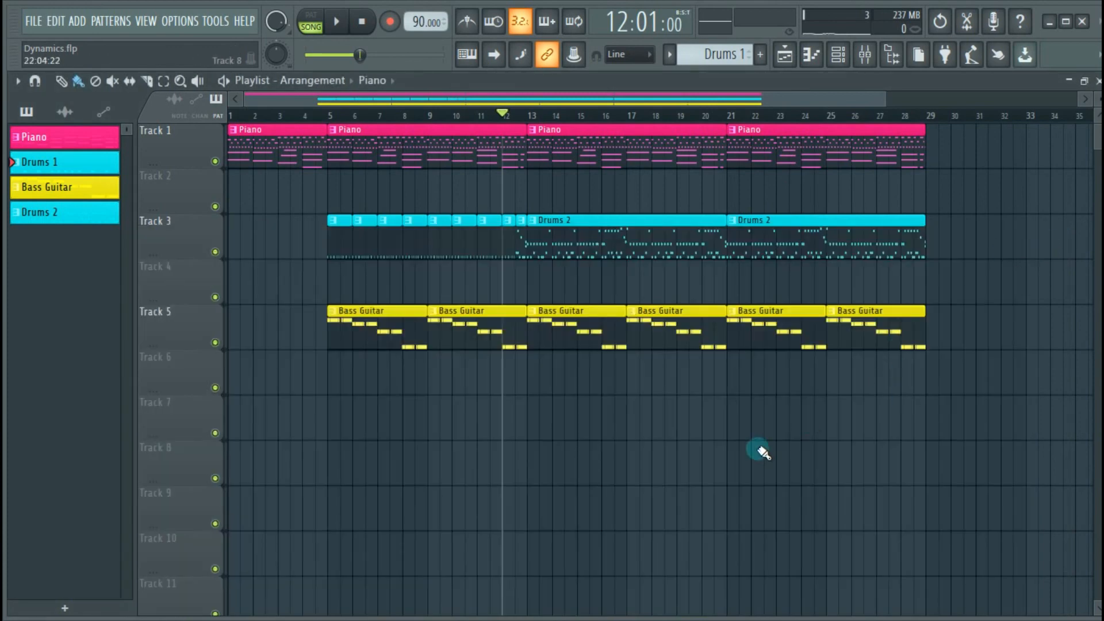
key("F9")
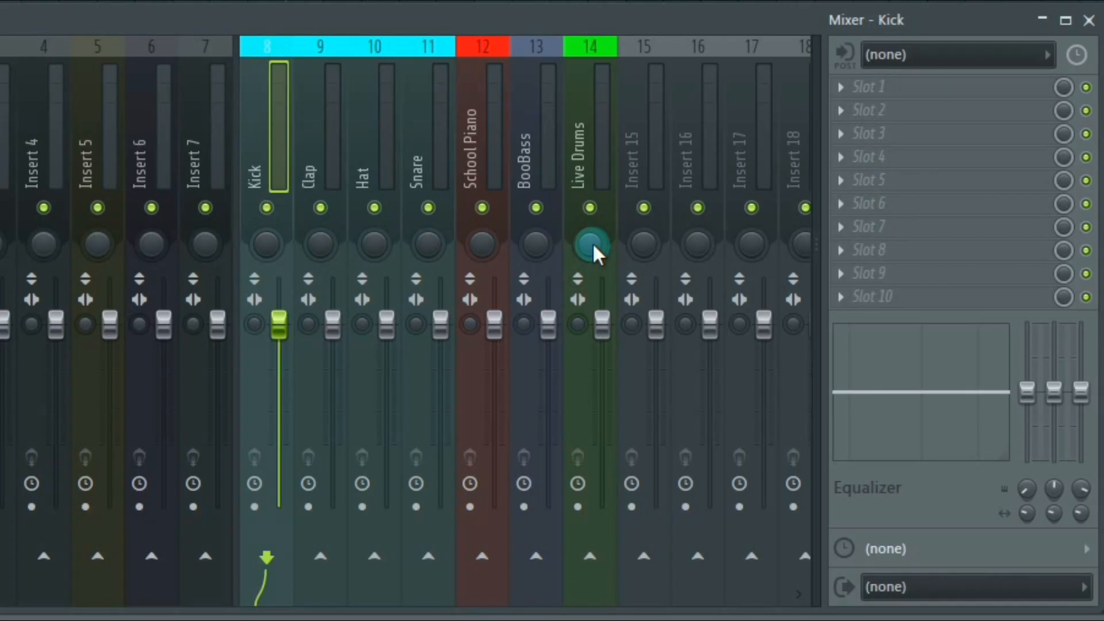
Pan the Live Drums insert to the left, listen during playback, return it to centre, and stop the song.
left_click(704, 372)
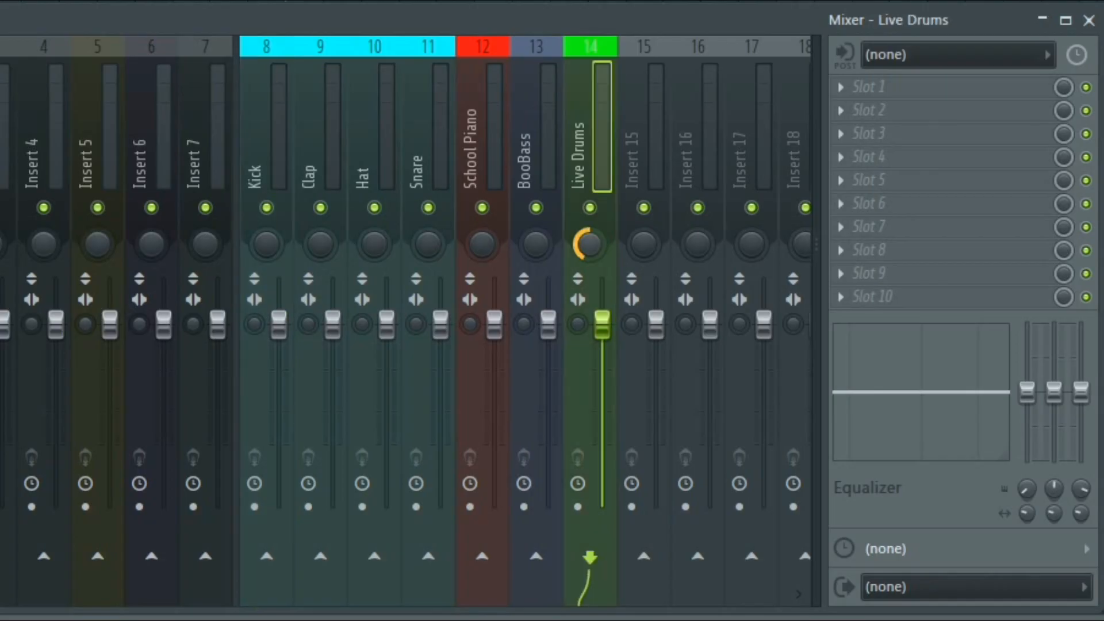
key("space")
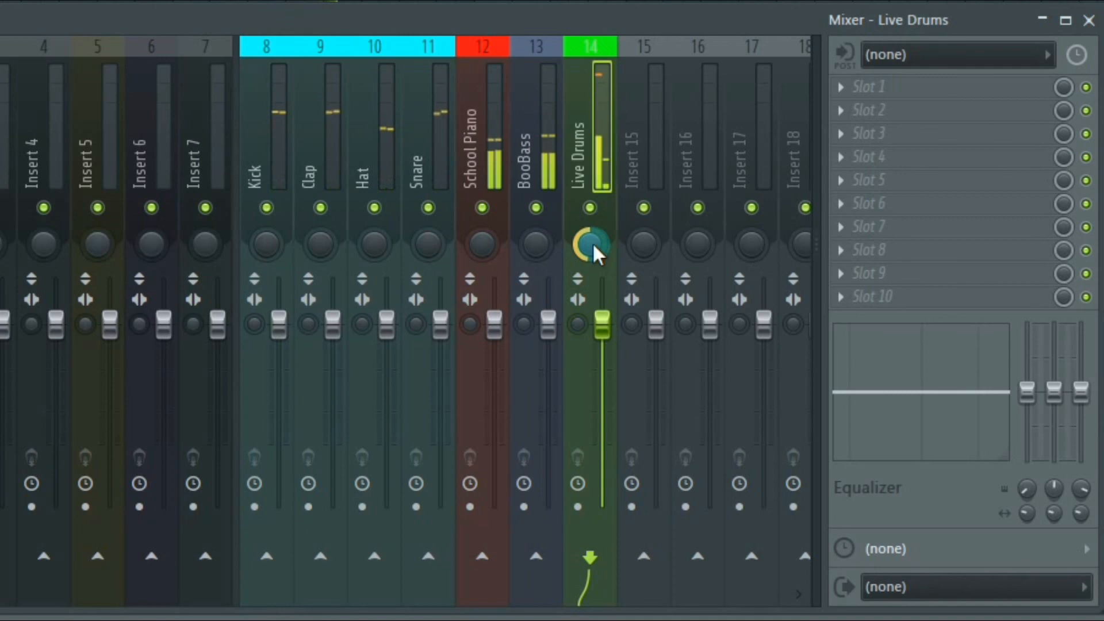
mouse_move(592, 242)
left_mouse_down()
mouse_move(592, 228)
mouse_move(594, 244)
left_mouse_up()
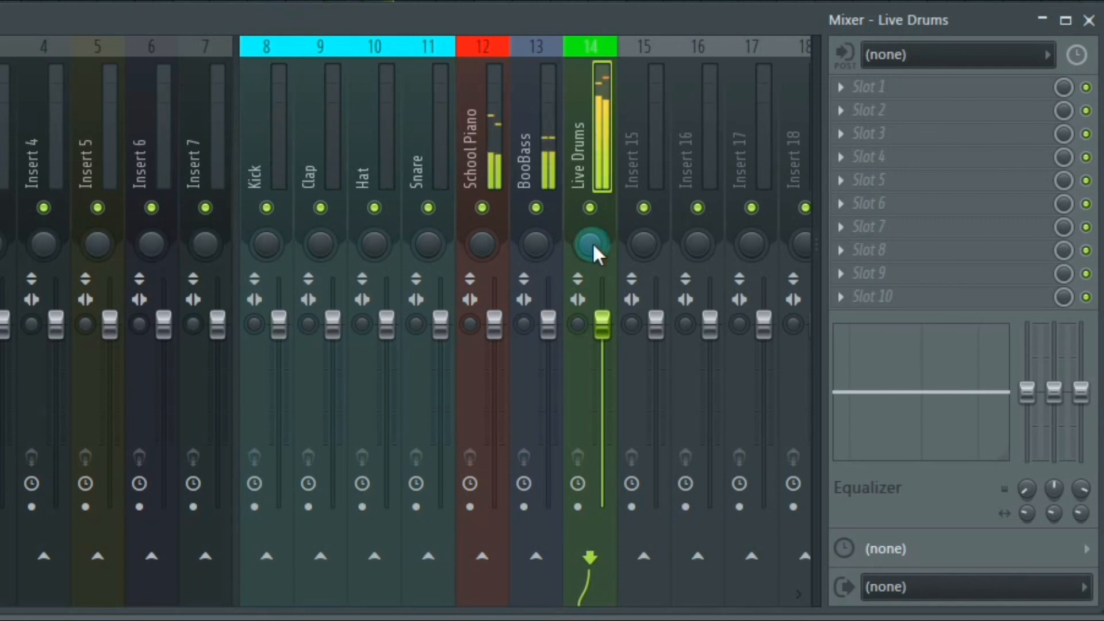
key("space")
Show the channel rack, bring the mixer in front of it, and select BooBass, School Piano and Live Drums in turn.
left_click(838, 54)
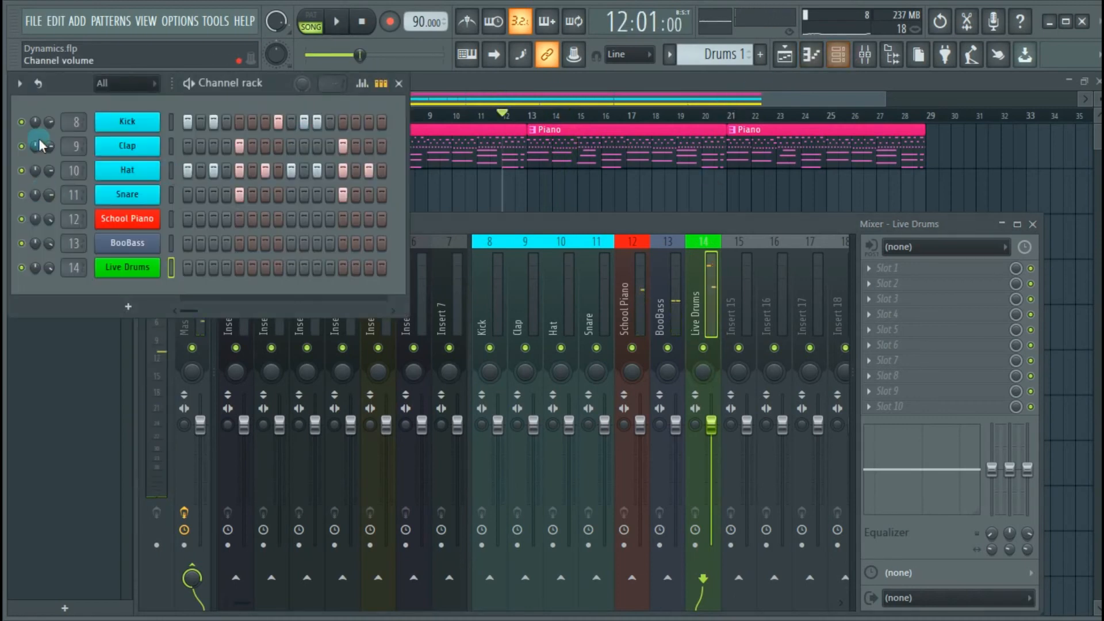
left_click(700, 229)
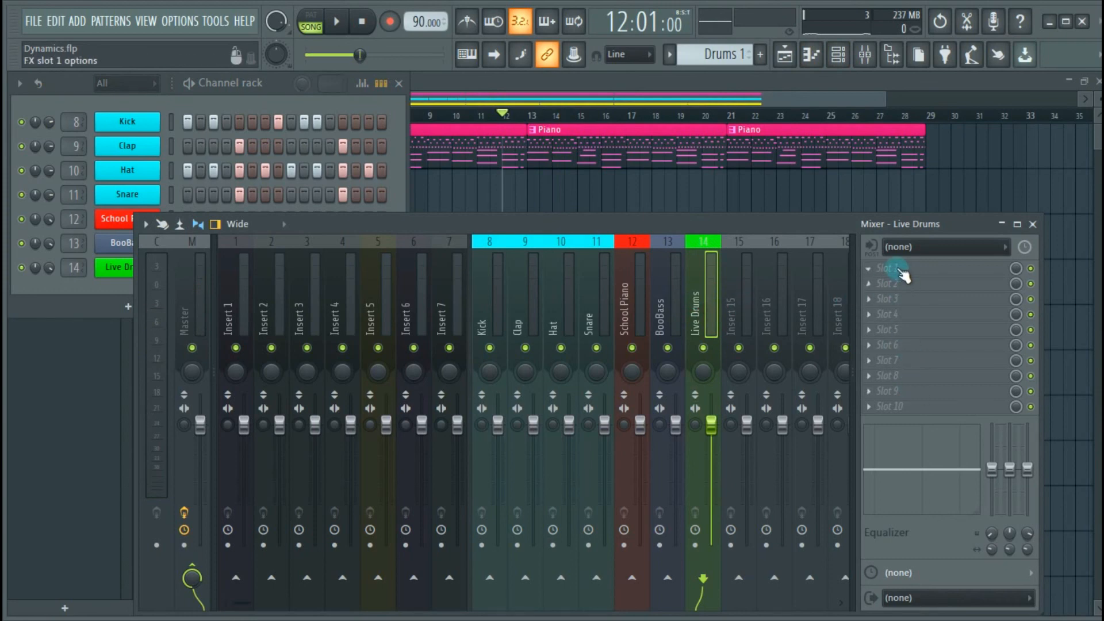
left_click(673, 284)
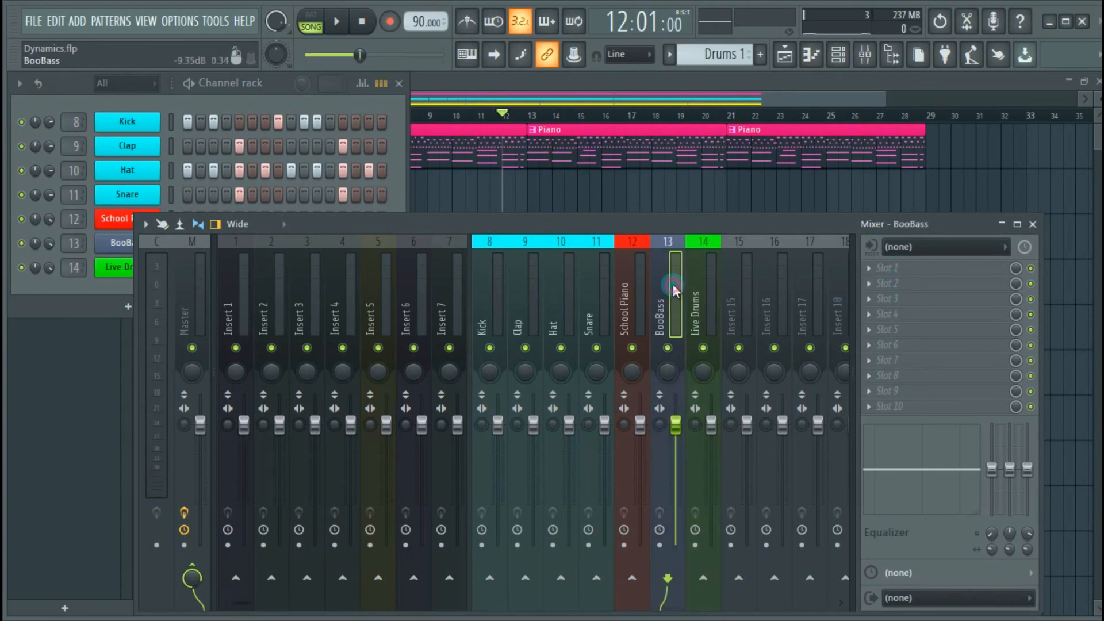
left_click(630, 280)
left_click(699, 299)
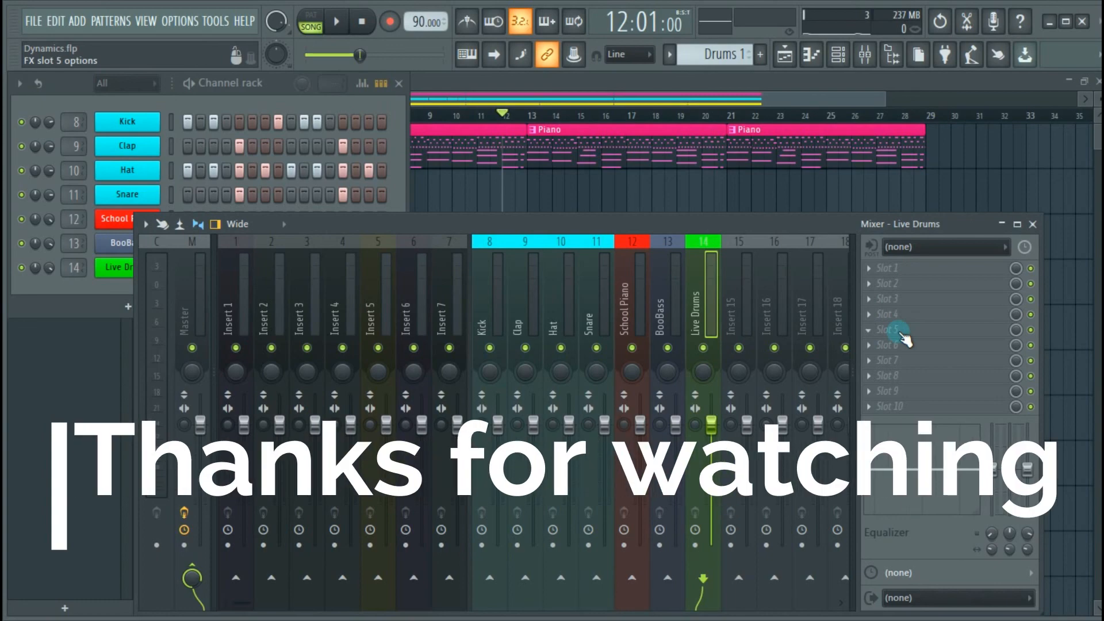